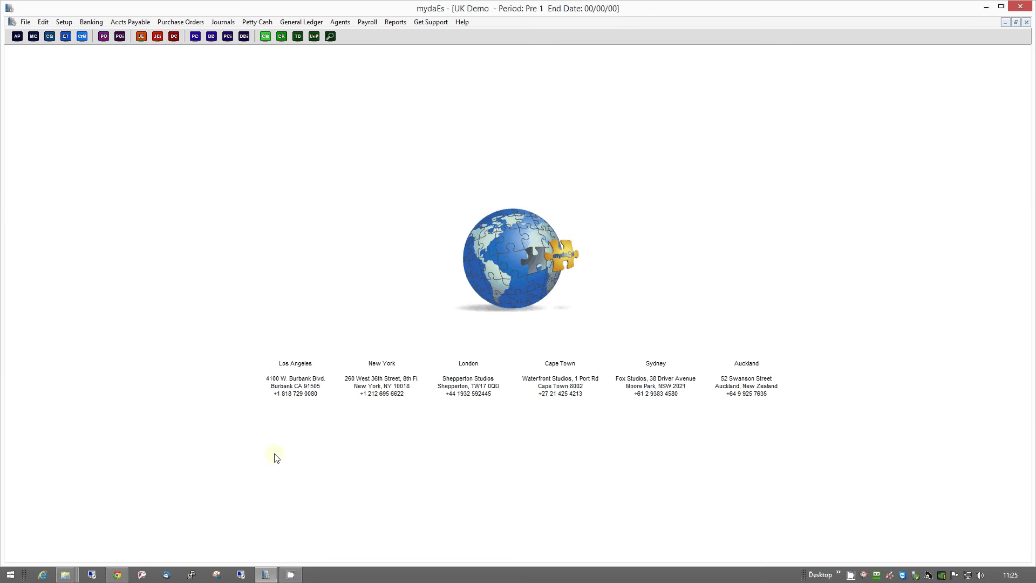
{"action": "left_click", "coordinate": [265, 576]}
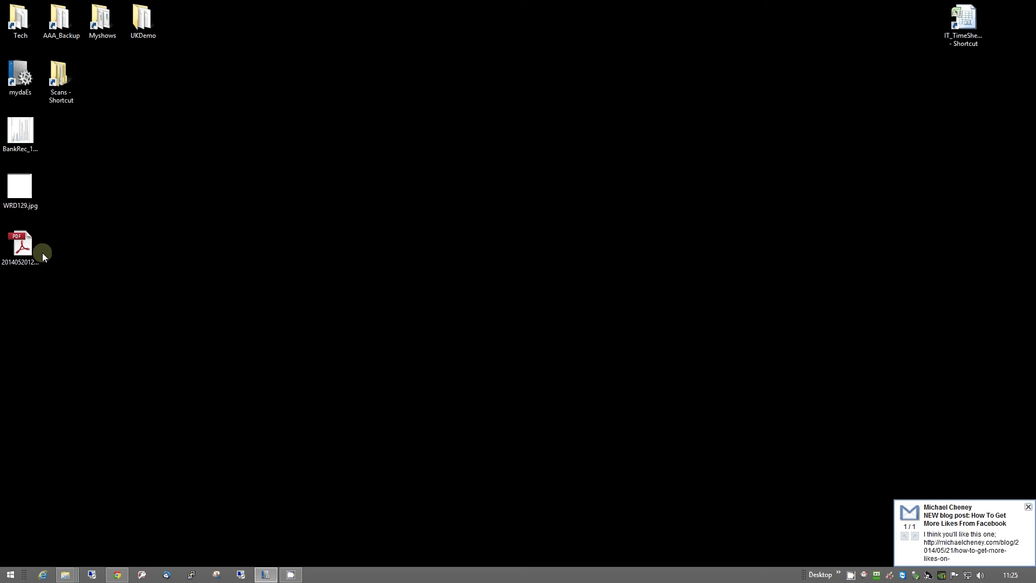
{"action": "left_click", "coordinate": [28, 251]}
{"action": "double_click", "coordinate": [27, 250]}
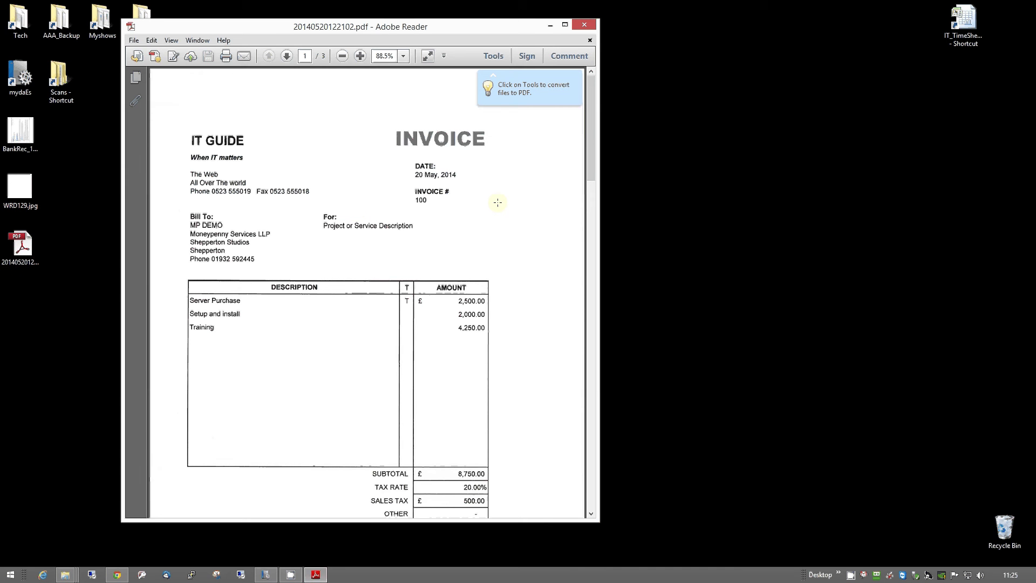
{"action": "scroll", "coordinate": [499, 203], "scroll_direction": "down", "scroll_amount": 2}
{"action": "scroll", "coordinate": [497, 201], "scroll_direction": "down", "scroll_amount": 1}
{"action": "scroll", "coordinate": [498, 201], "scroll_direction": "down", "scroll_amount": 2}
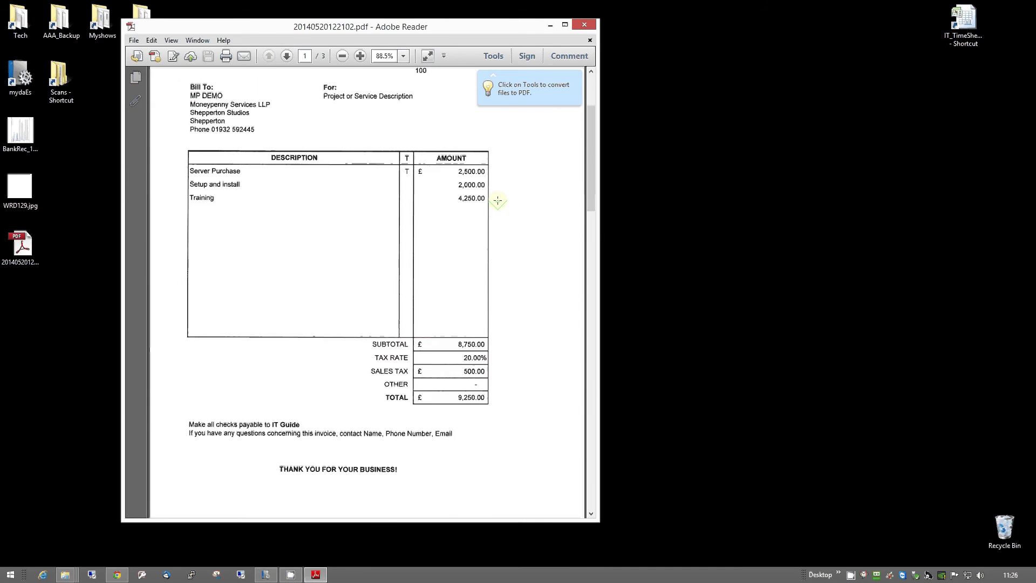
{"action": "scroll", "coordinate": [497, 201], "scroll_direction": "down", "scroll_amount": 4}
{"action": "scroll", "coordinate": [497, 200], "scroll_direction": "down", "scroll_amount": 4}
{"action": "scroll", "coordinate": [498, 200], "scroll_direction": "down", "scroll_amount": 4}
{"action": "scroll", "coordinate": [498, 201], "scroll_direction": "down", "scroll_amount": 10}
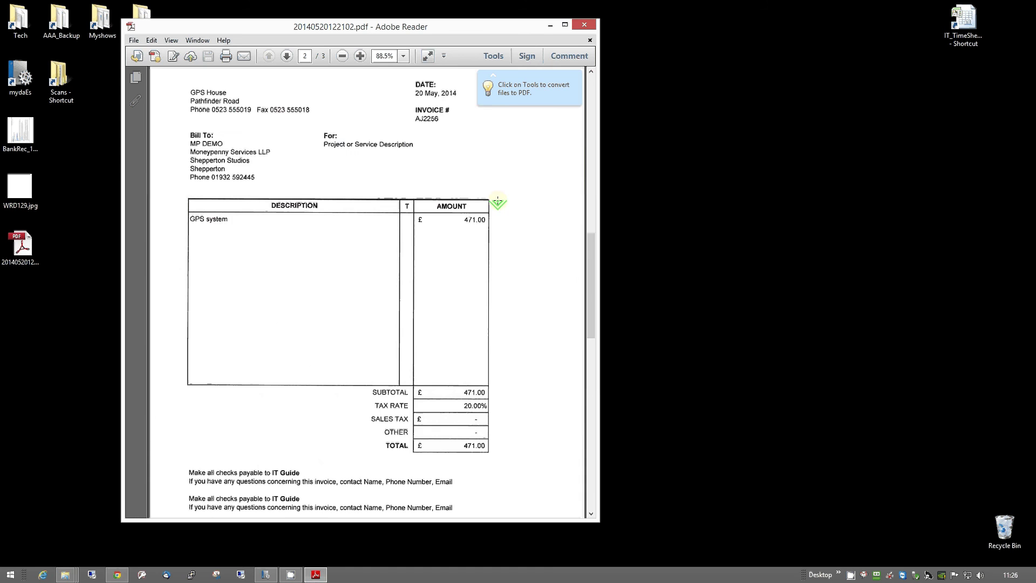
{"action": "scroll", "coordinate": [494, 202], "scroll_direction": "down", "scroll_amount": 4}
{"action": "scroll", "coordinate": [490, 203], "scroll_direction": "down", "scroll_amount": 2}
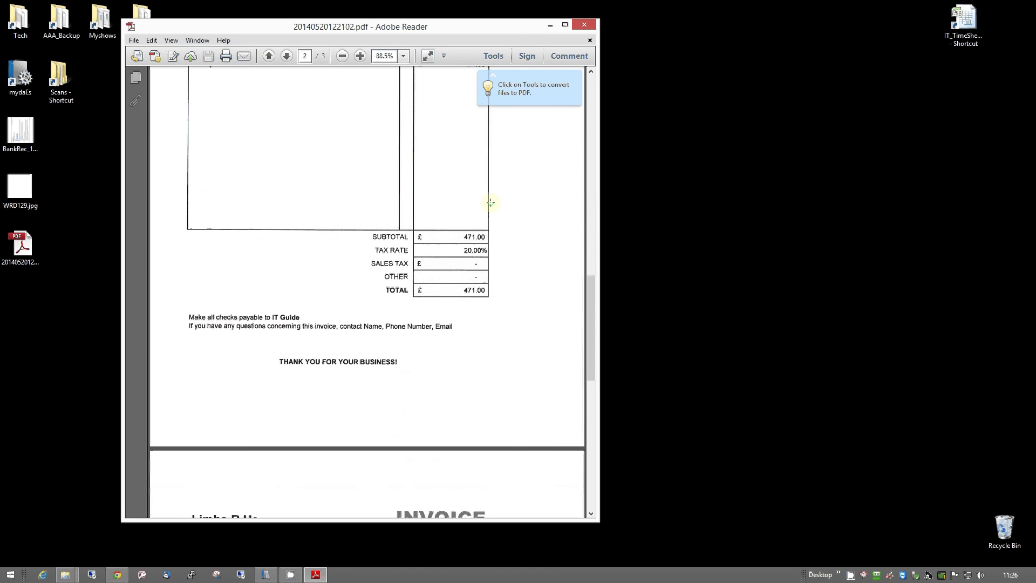
{"action": "left_click", "coordinate": [583, 26]}
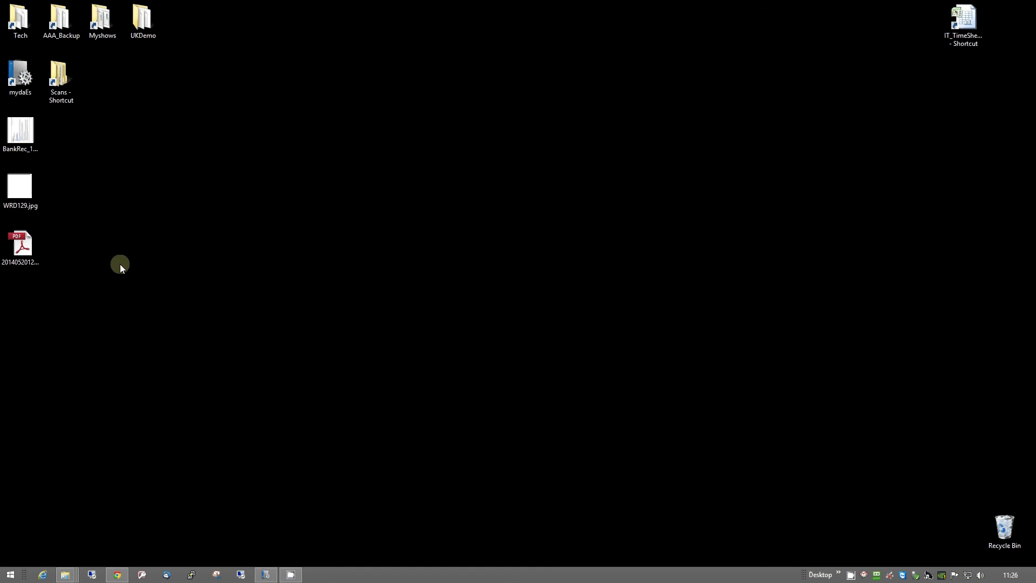
Step: Drag 20140520122102.pdf from the desktop into the Scans\AP folder
{"action": "left_click", "coordinate": [22, 249]}
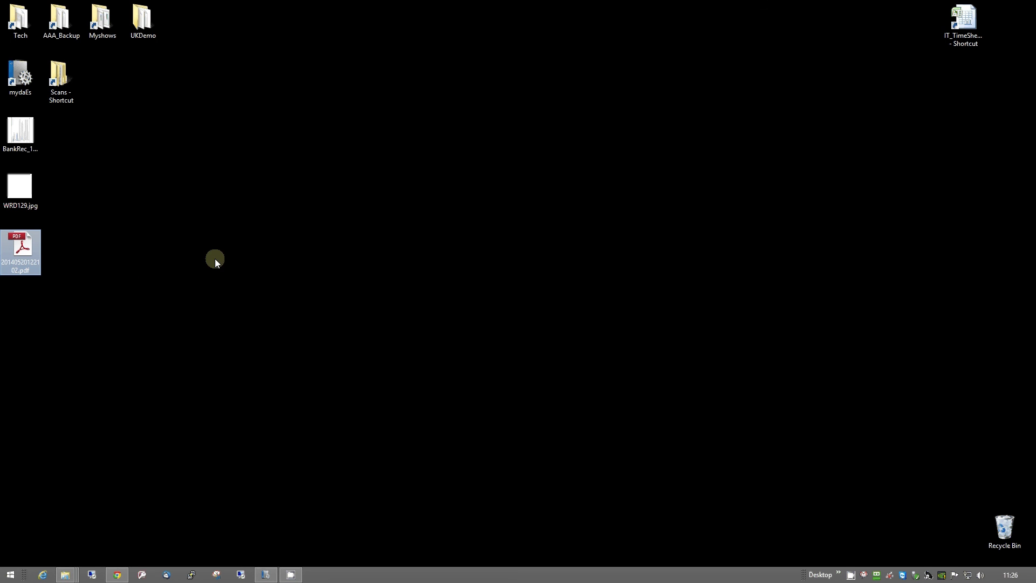
{"action": "double_click", "coordinate": [62, 84]}
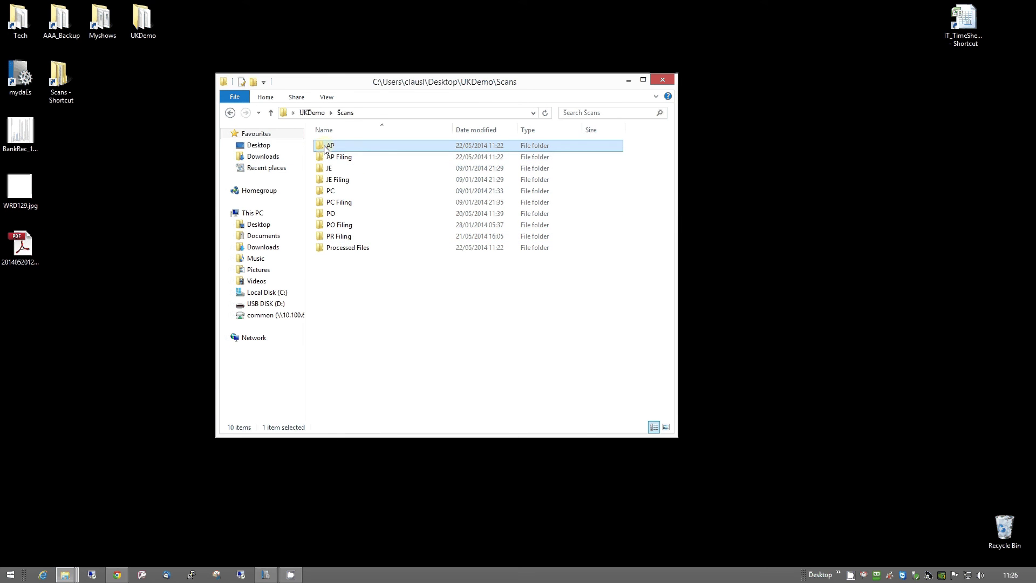
{"action": "key", "text": "Return"}
{"action": "left_click_drag", "start_coordinate": [8, 244], "coordinate": [381, 184]}
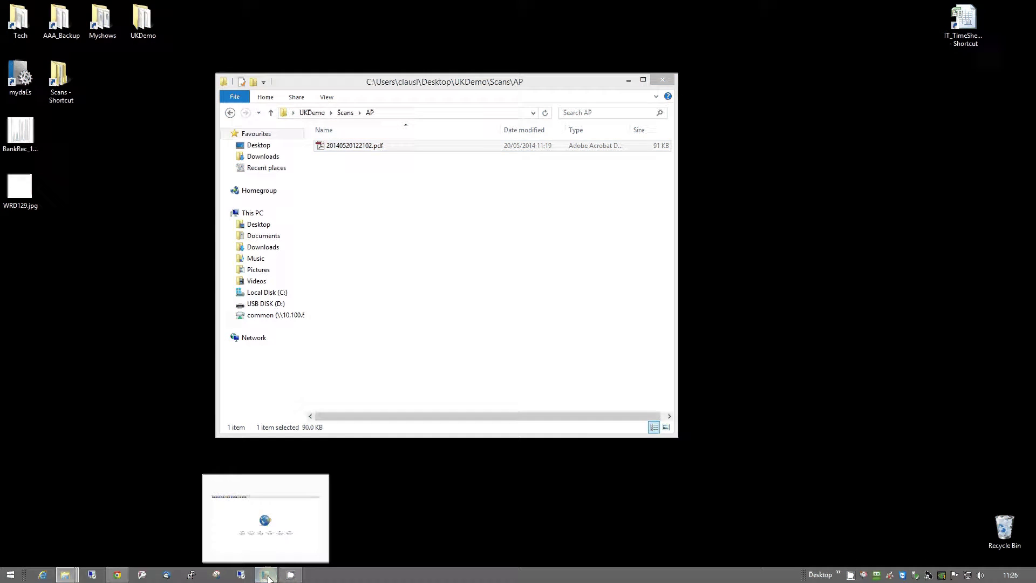
Step: Start Accts Payable Enter Invoice from in-tray in Pounds Sterling, splitting the PDF per page
{"action": "left_click", "coordinate": [266, 576]}
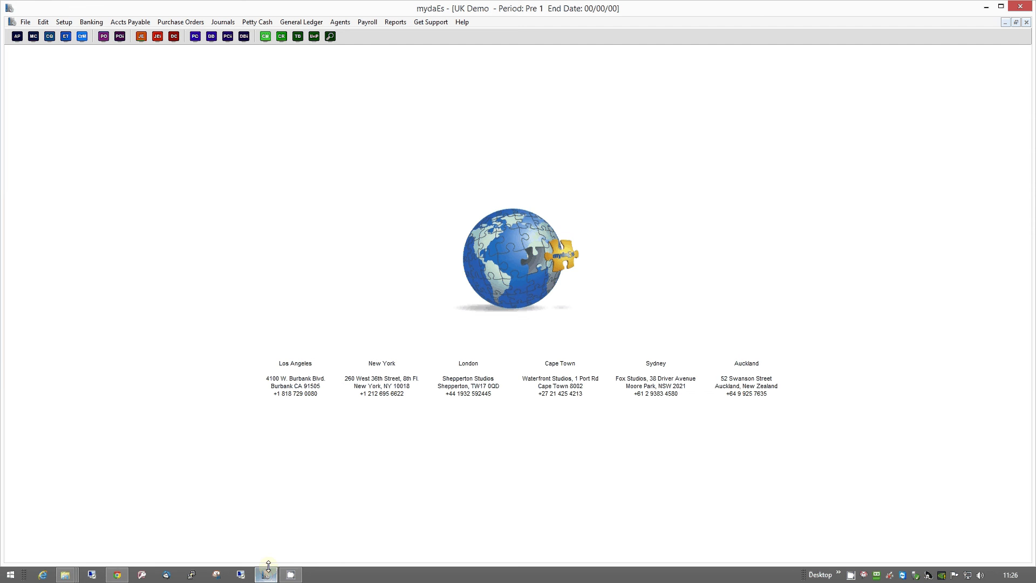
{"action": "left_click", "coordinate": [129, 24]}
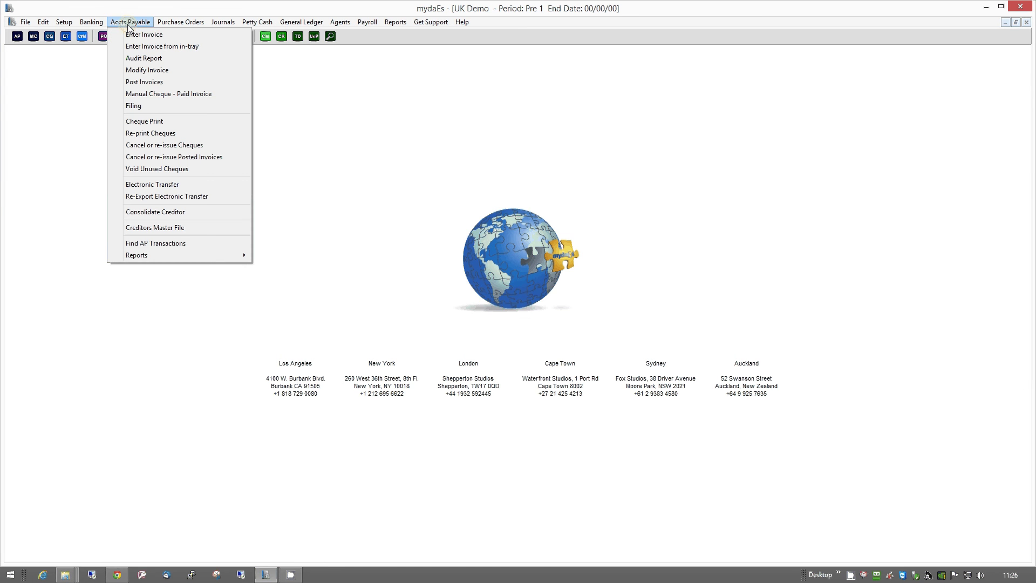
{"action": "left_click", "coordinate": [153, 49]}
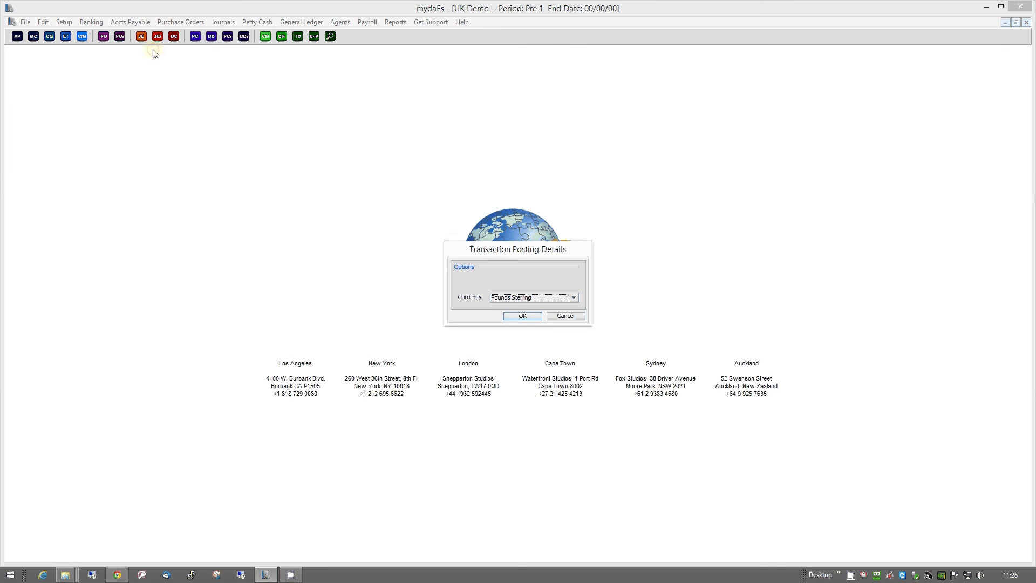
{"action": "left_click", "coordinate": [522, 316]}
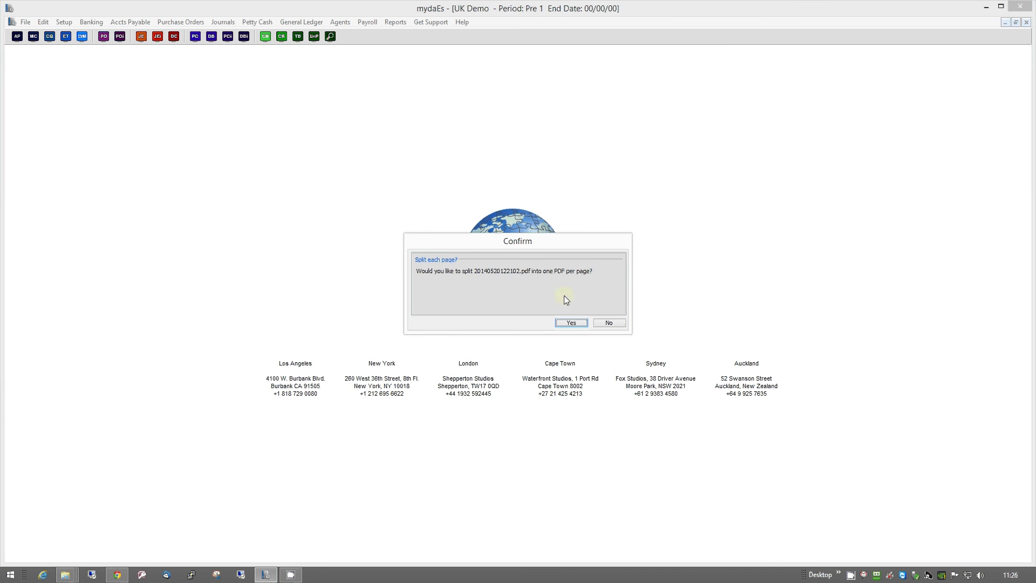
{"action": "left_click", "coordinate": [570, 323]}
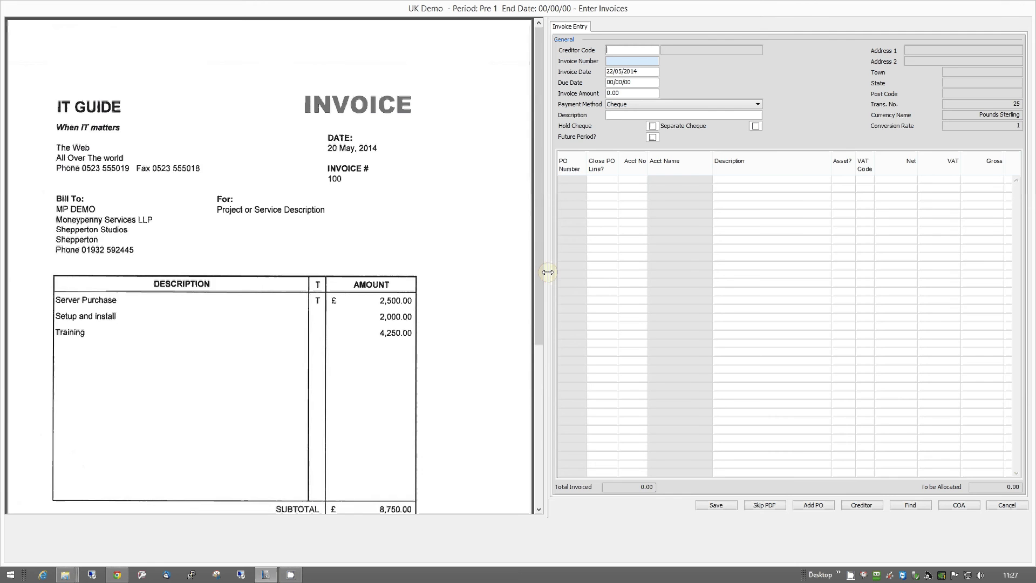
Step: Narrow the PDF preview and skip the IT Guide invoice to load GPS Systems £471.00
{"action": "left_click_drag", "start_coordinate": [549, 274], "coordinate": [360, 270]}
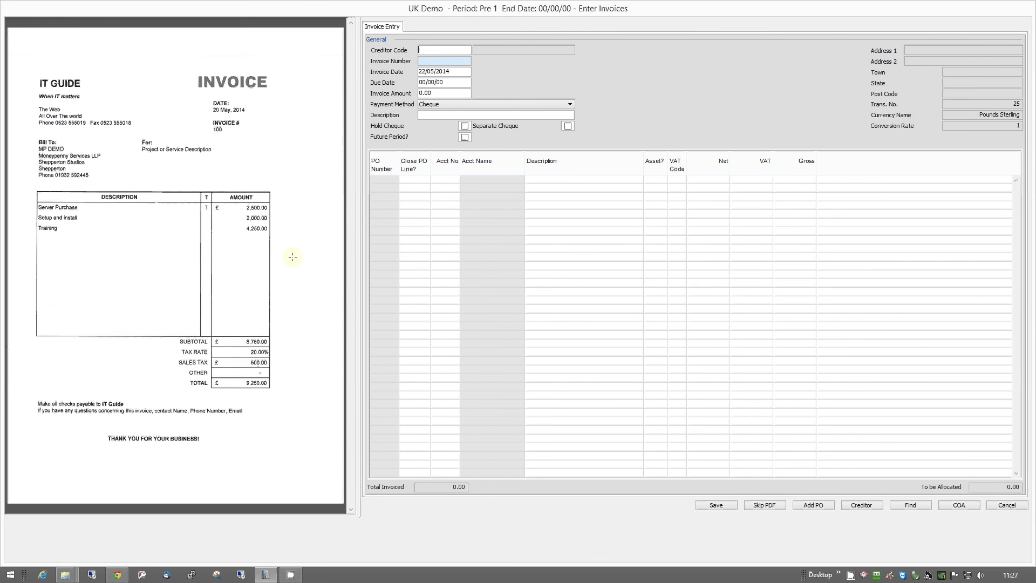
{"action": "left_click", "coordinate": [767, 505]}
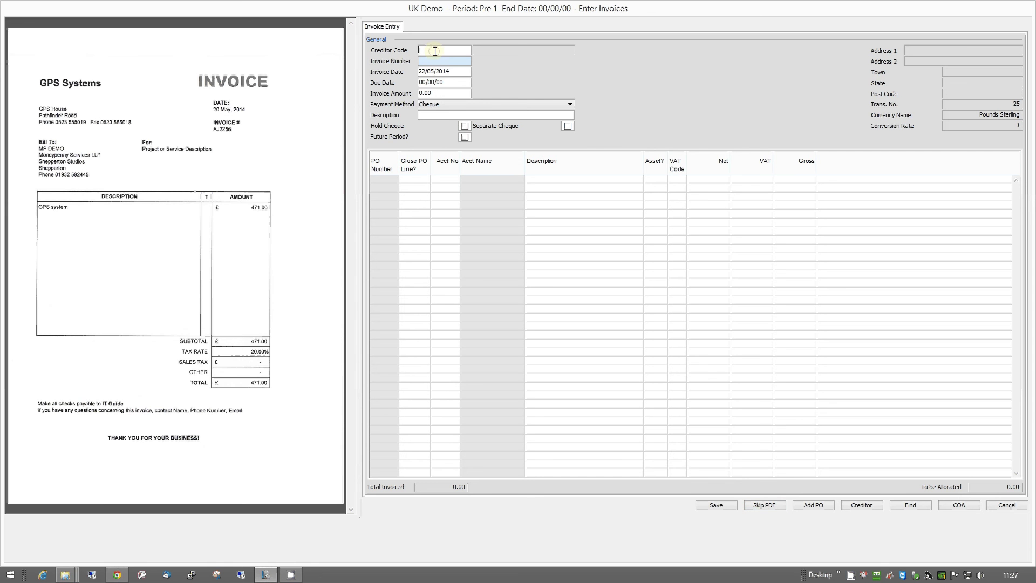
{"action": "type", "text": "gp"}
Step: Replace creditor SPROUT with GPSSYS via 'gp', declining any purchase orders
{"action": "key", "text": "Tab"}
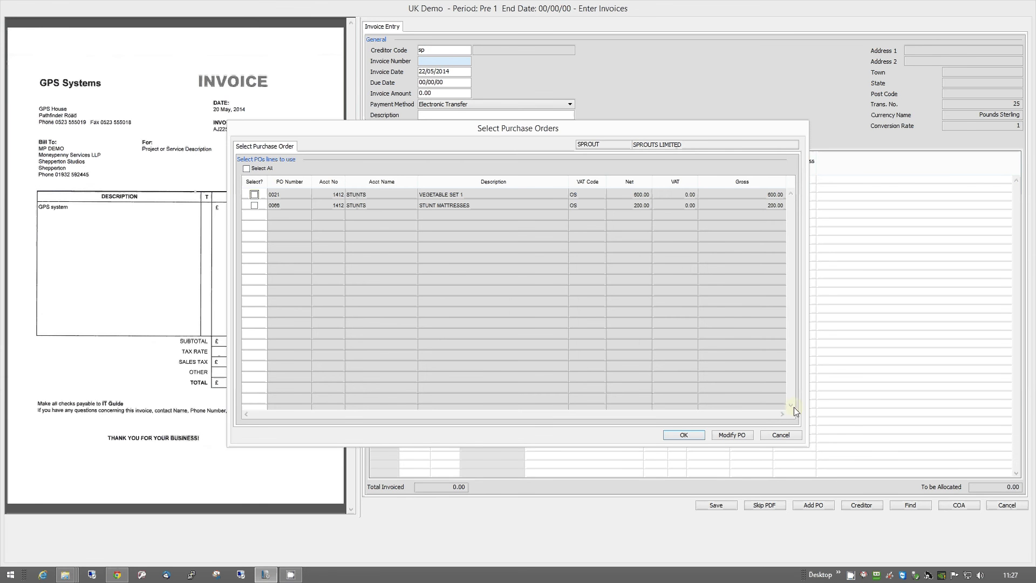
{"action": "left_click", "coordinate": [781, 434]}
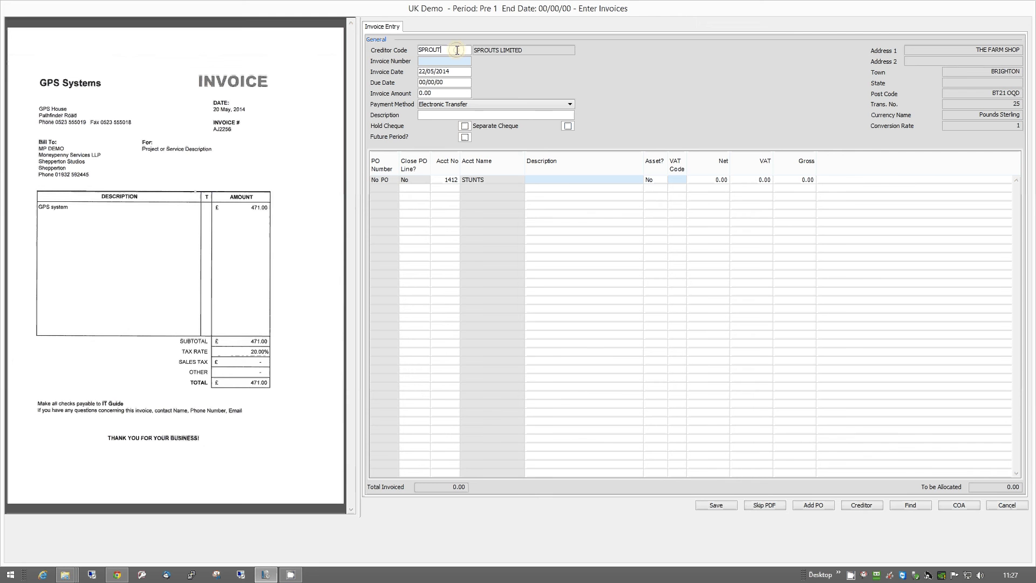
{"action": "double_click", "coordinate": [458, 50]}
{"action": "type", "text": "gps"}
{"action": "key", "text": "Tab"}
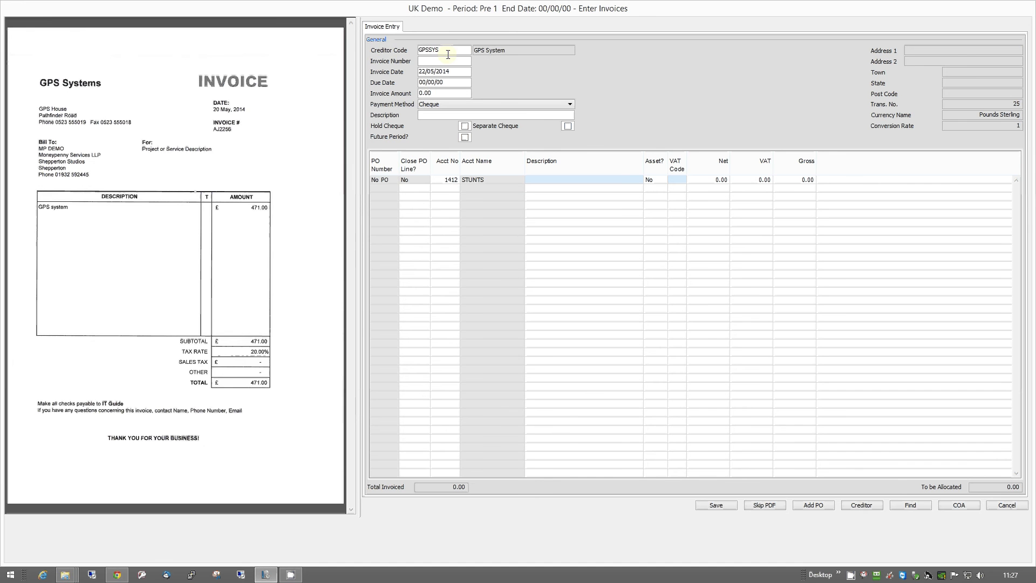
{"action": "key", "text": "shift+Tab"}
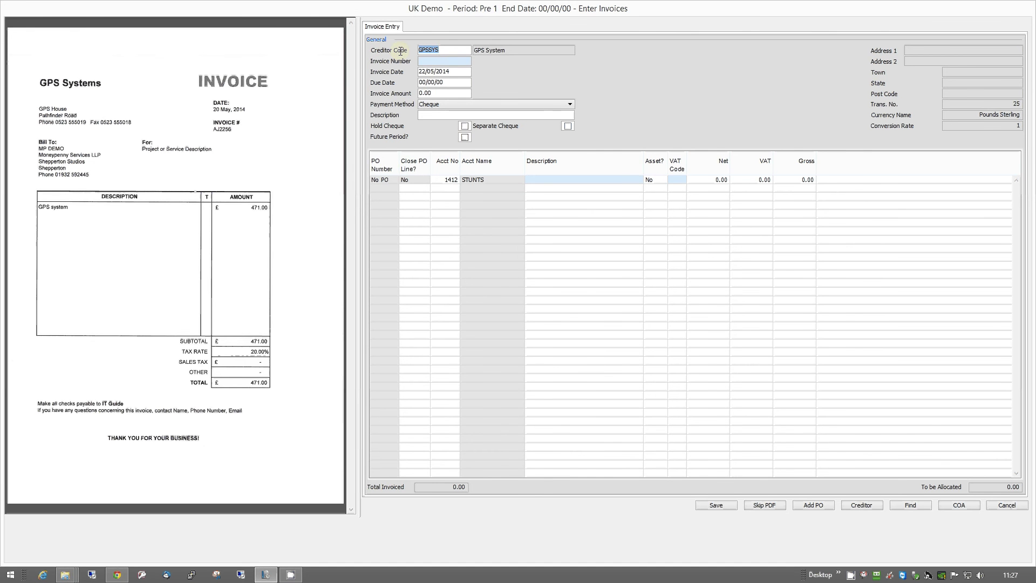
Step: Enter unknown code 'fooo' and begin a new creditor named GpsSystem
{"action": "type", "text": "fooo"}
{"action": "key", "text": "Tab"}
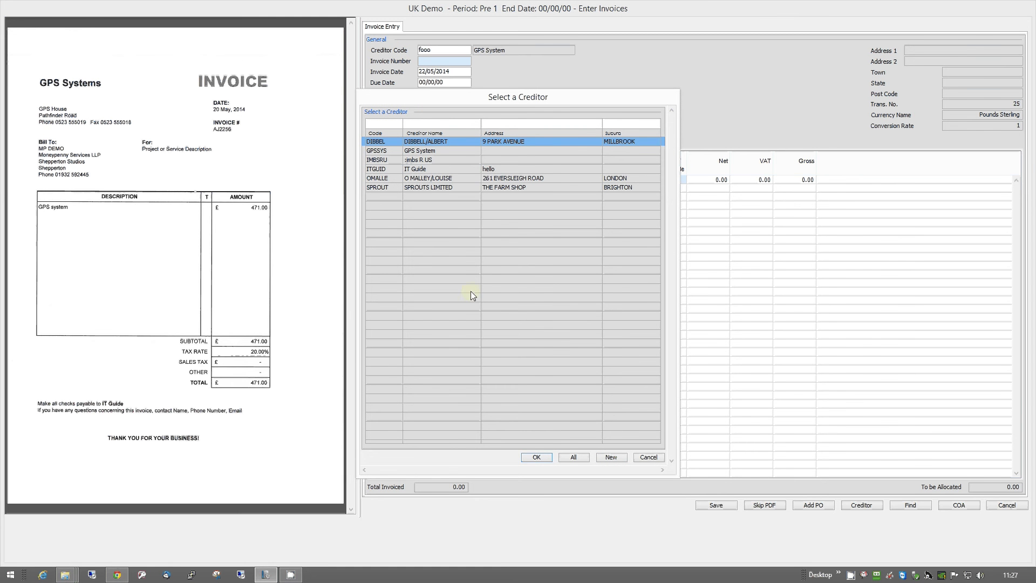
{"action": "left_click", "coordinate": [610, 458]}
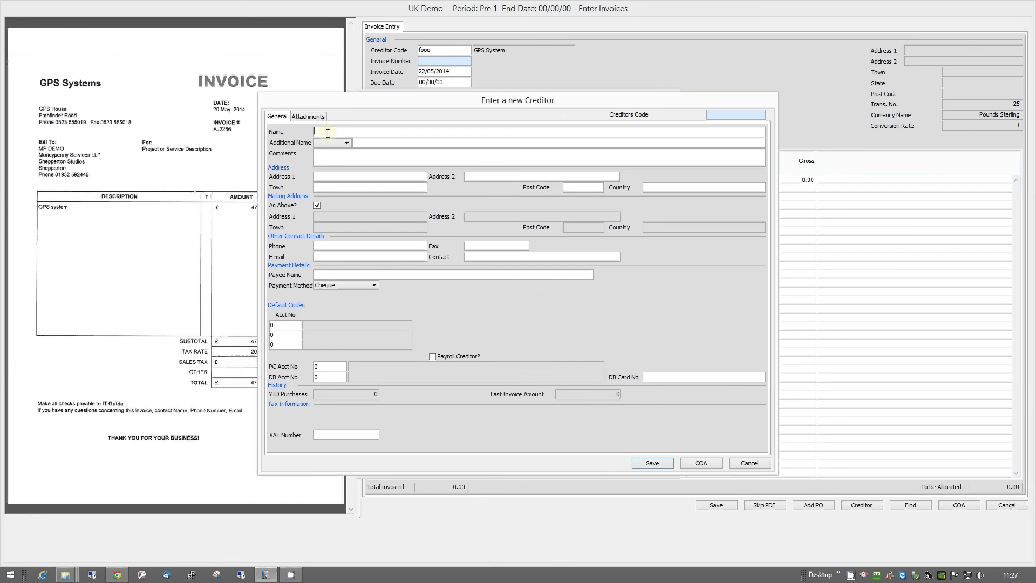
{"action": "type", "text": "Gps"}
{"action": "type", "text": "Sys"}
{"action": "type", "text": "tem"}
{"action": "left_click", "coordinate": [327, 338]}
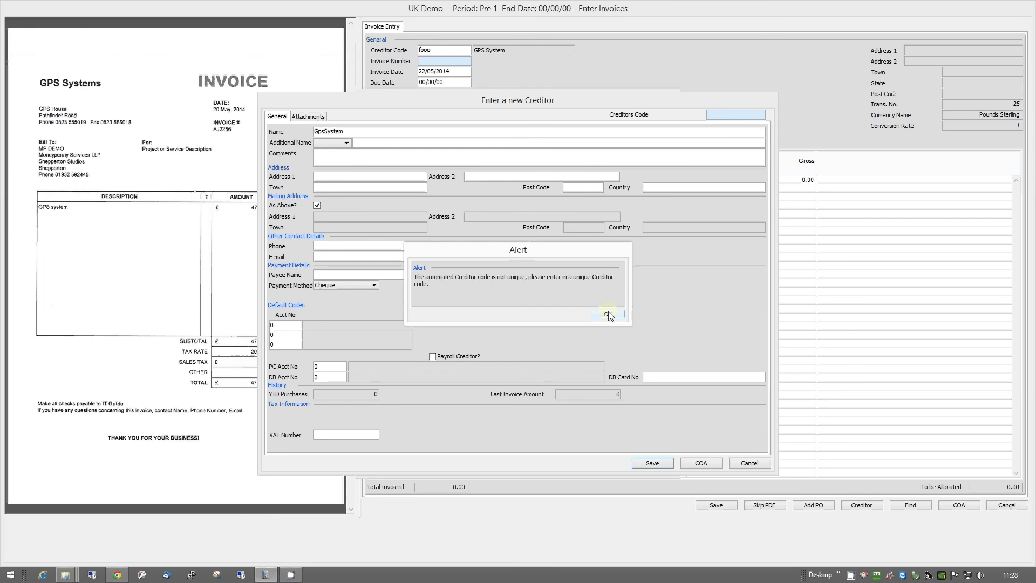
{"action": "left_click", "coordinate": [609, 315]}
Step: Set the new creditor's default account to 2017 COMPUTER/BOX RENTALS
{"action": "left_click", "coordinate": [283, 324]}
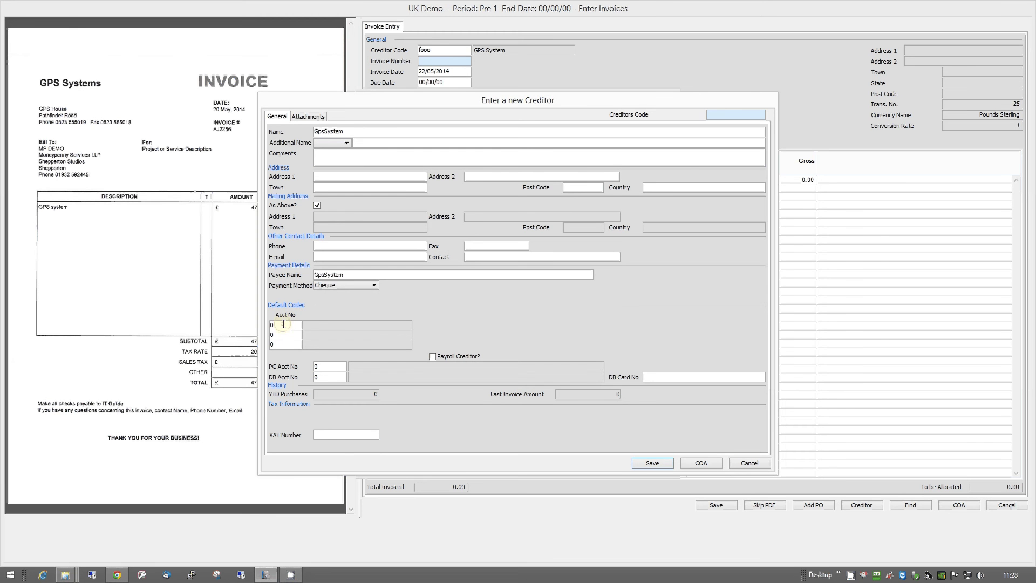
{"action": "key", "text": "BackSpace"}
{"action": "key", "text": "Return"}
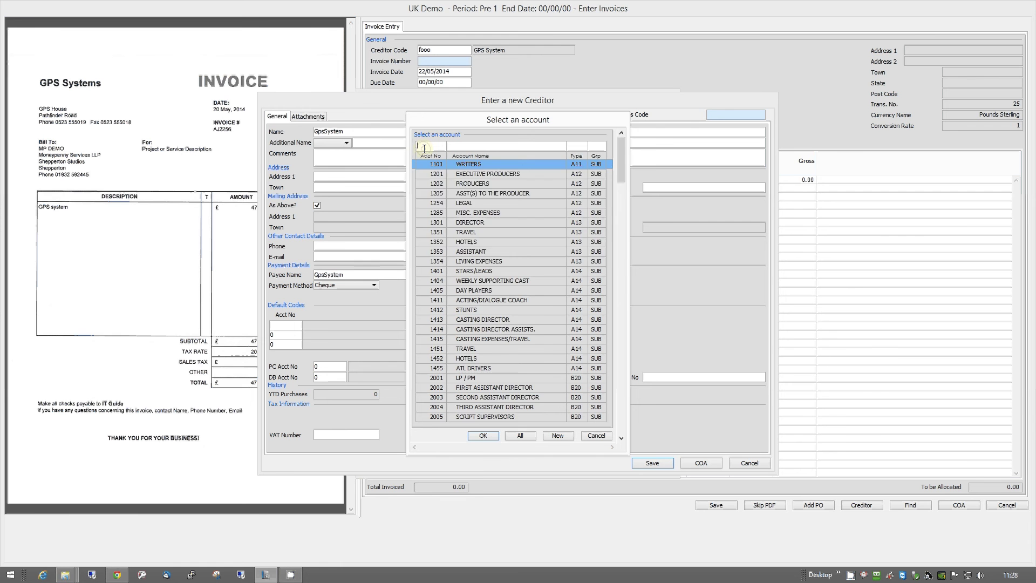
{"action": "type", "text": "4"}
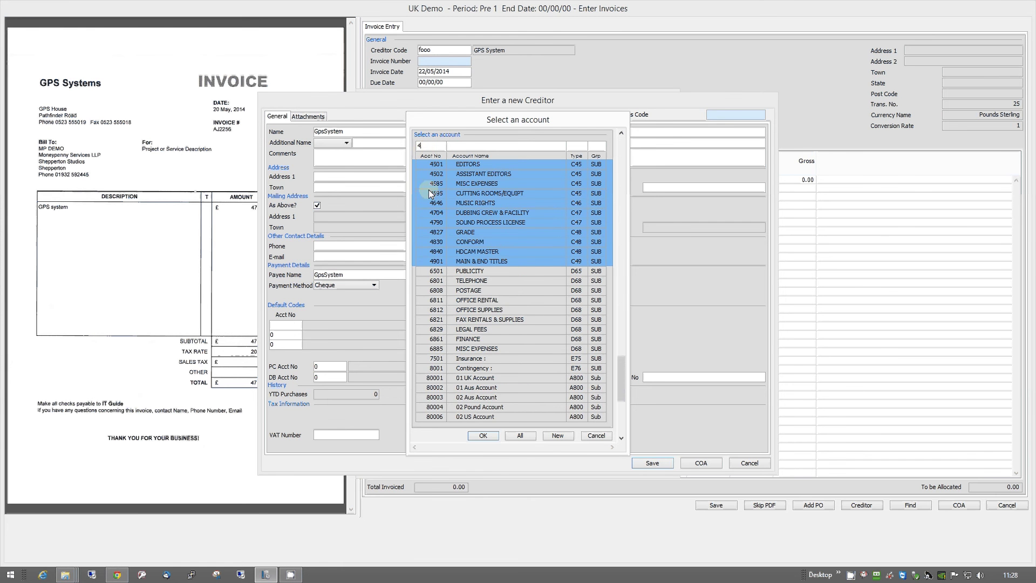
{"action": "key", "text": "BackSpace"}
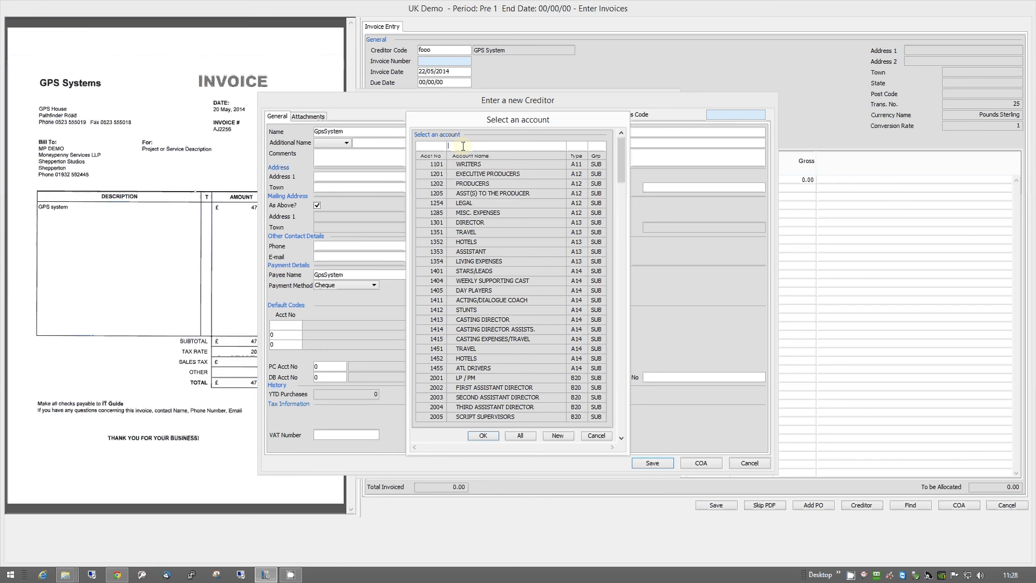
{"action": "type", "text": "co"}
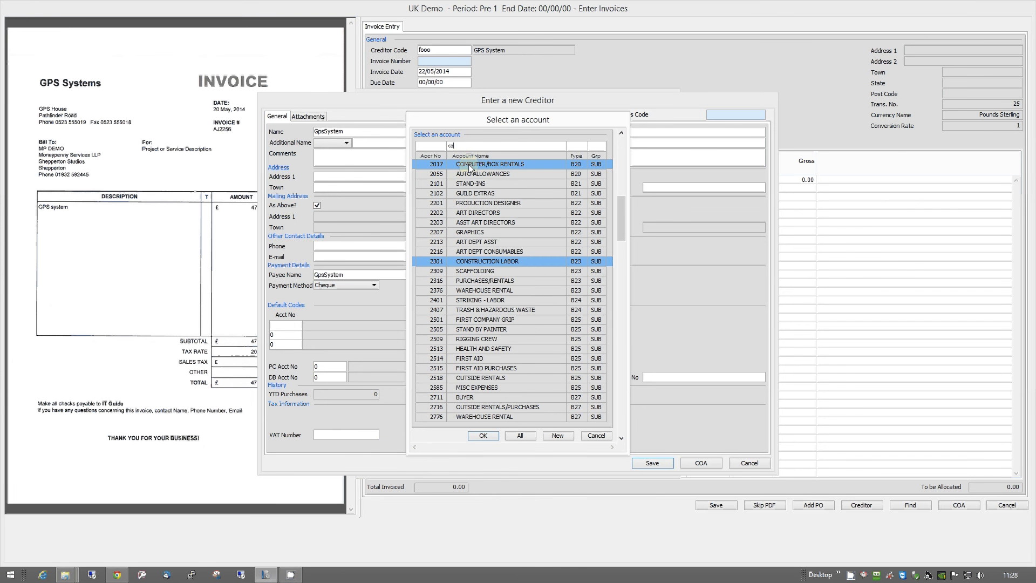
{"action": "double_click", "coordinate": [469, 165]}
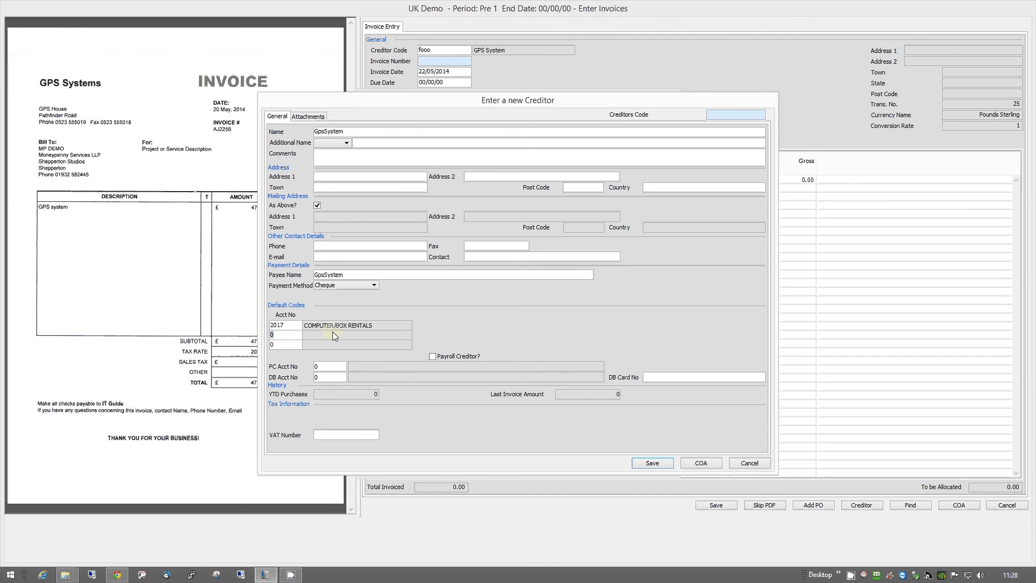
Step: Cancel the new GpsSystem creditor without saving
{"action": "left_click", "coordinate": [750, 463]}
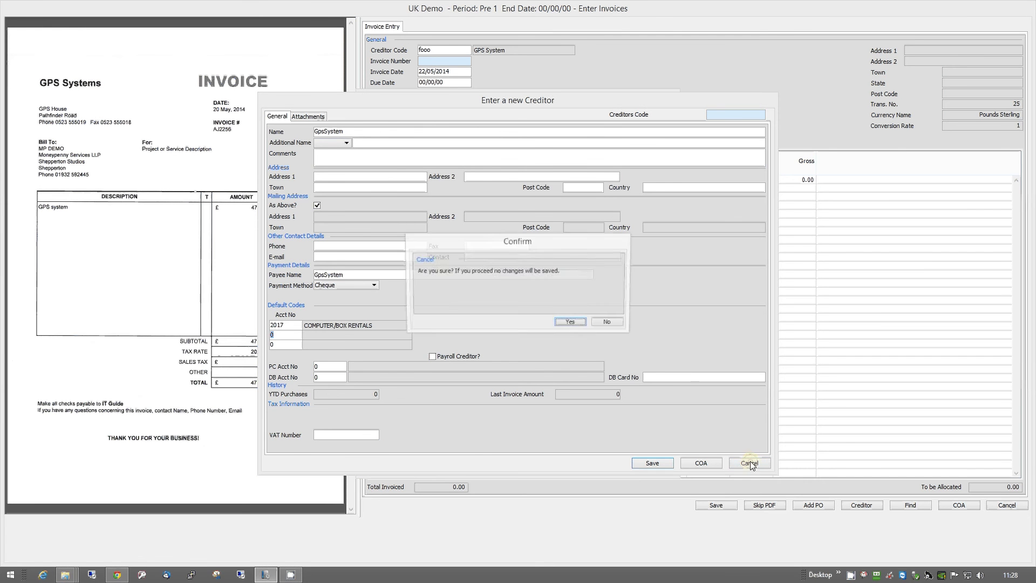
{"action": "left_click", "coordinate": [606, 324]}
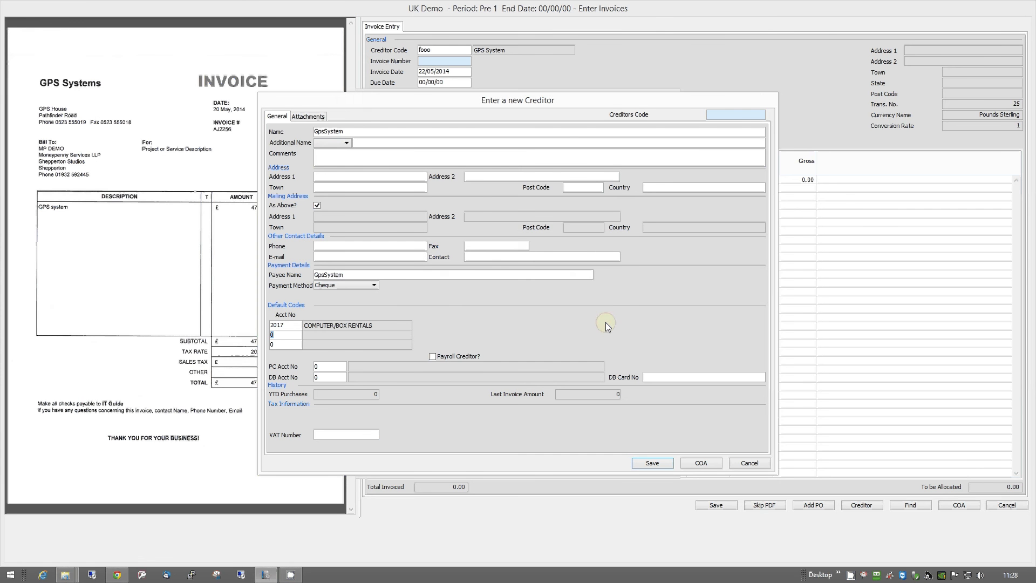
{"action": "left_click", "coordinate": [748, 464]}
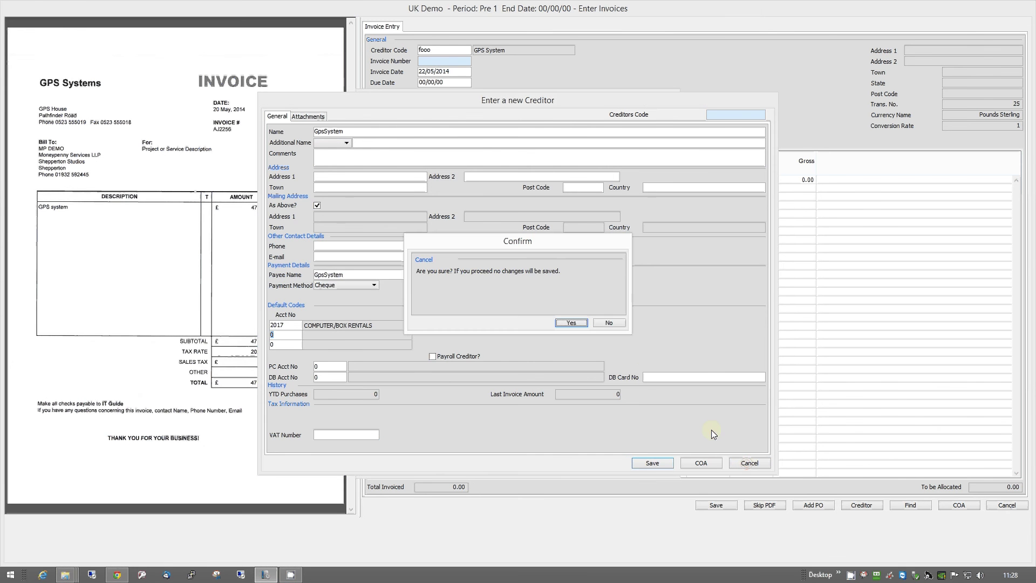
Step: Fill the invoice header: creditor GPSSYS, invoice AJ2556, amount 471, description 'GPS System'
{"action": "left_click", "coordinate": [580, 326]}
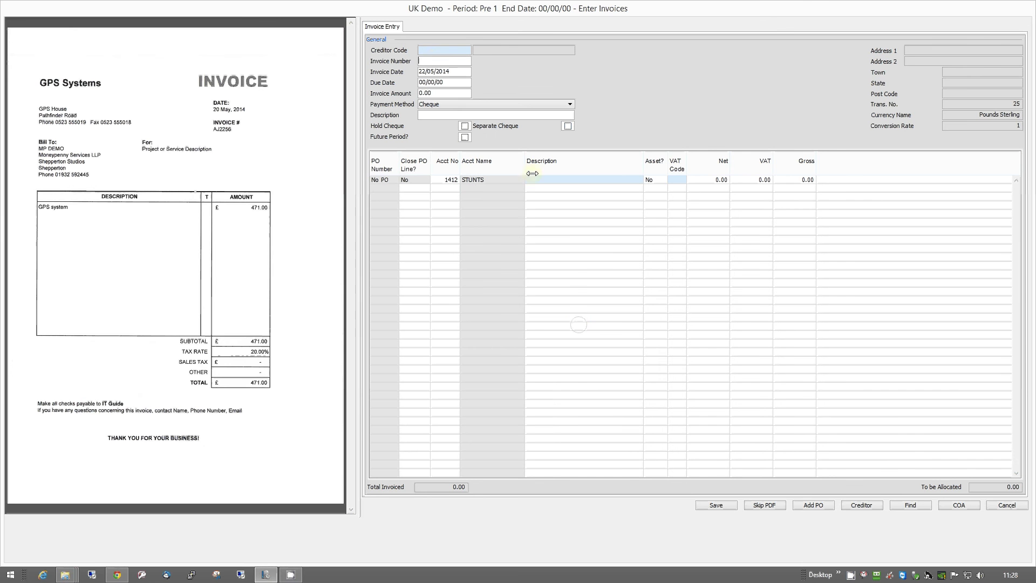
{"action": "left_click", "coordinate": [434, 51]}
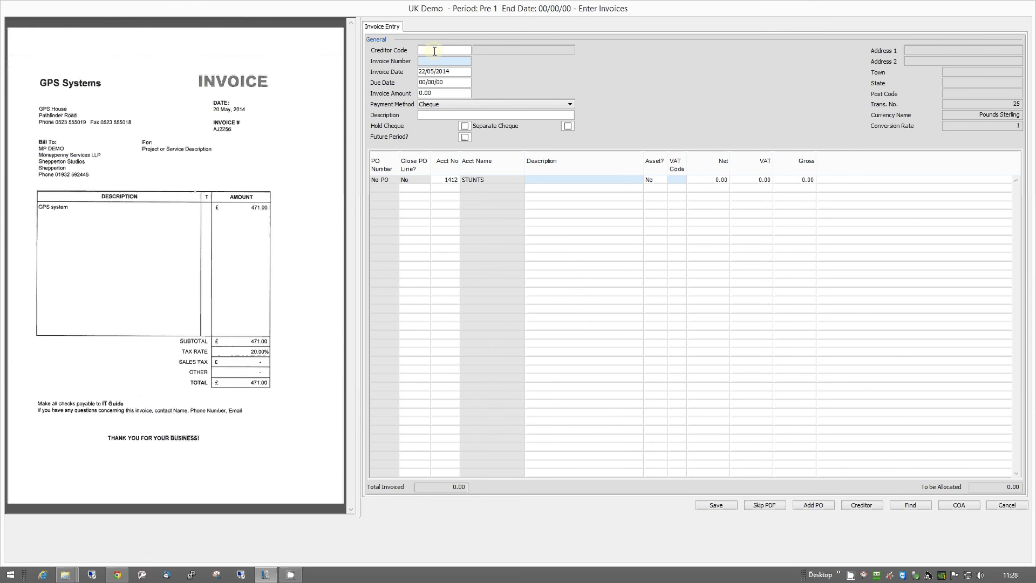
{"action": "type", "text": "GPSSYS"}
{"action": "key", "text": "Tab"}
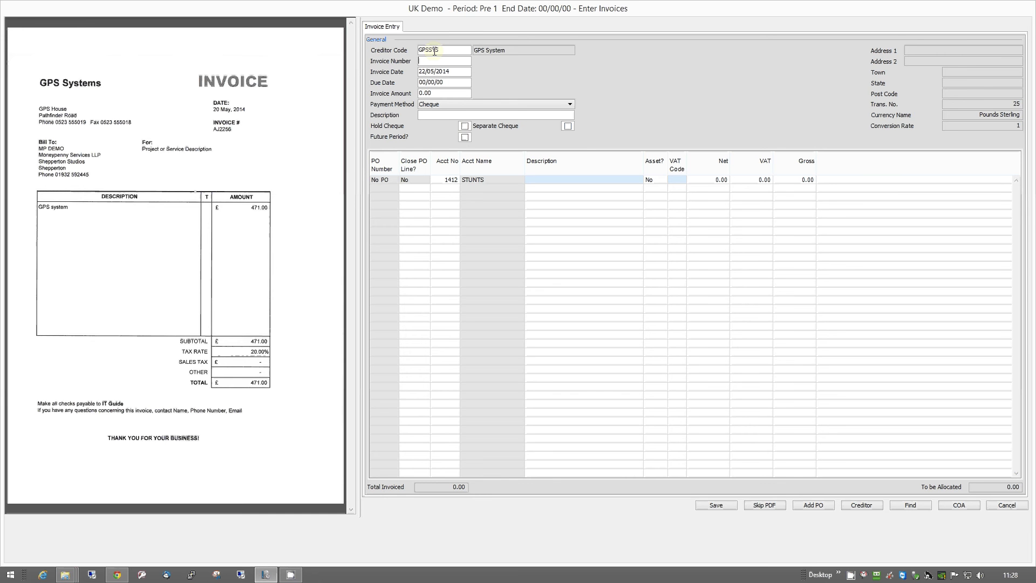
{"action": "type", "text": "25"}
{"action": "type", "text": "56"}
{"action": "key", "text": "Tab"}
{"action": "key", "text": "Tab"}
{"action": "key", "text": "Tab"}
{"action": "type", "text": "471"}
{"action": "key", "text": "Tab"}
{"action": "key", "text": "Tab"}
{"action": "type", "text": "GP"}
{"action": "type", "text": "S System"}
{"action": "key", "text": "Tab"}
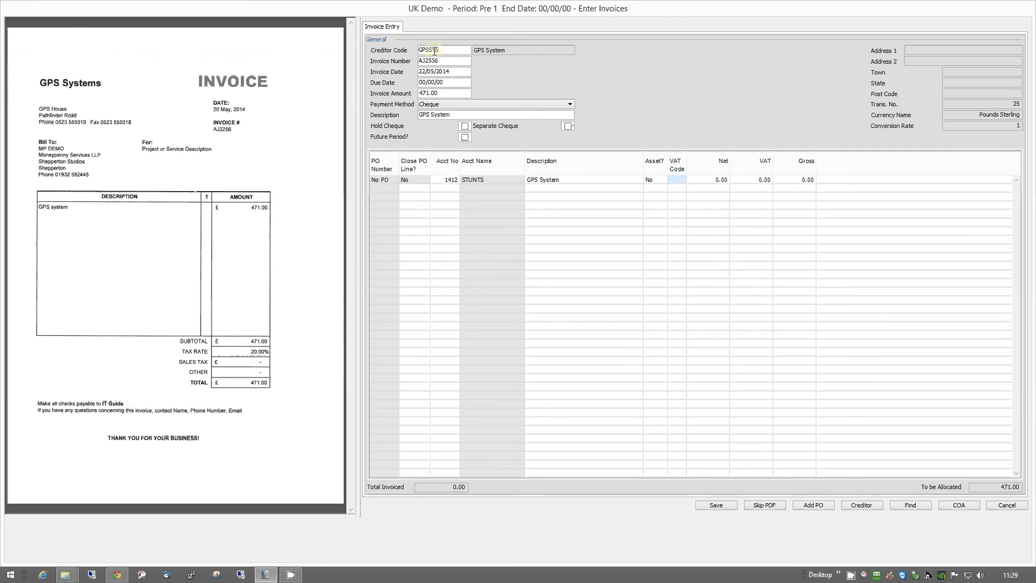
{"action": "key", "text": "Tab"}
Step: Add line account 2017 COMPUTER/BOX RENTALS, VAT OS, net 471.00, and save without another invoice
{"action": "key", "text": "F4"}
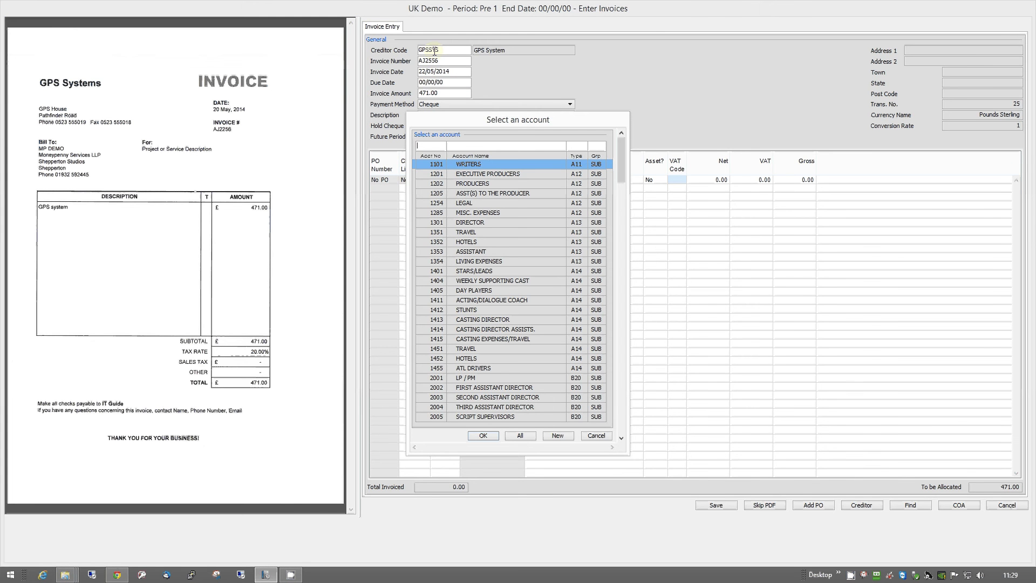
{"action": "type", "text": "c"}
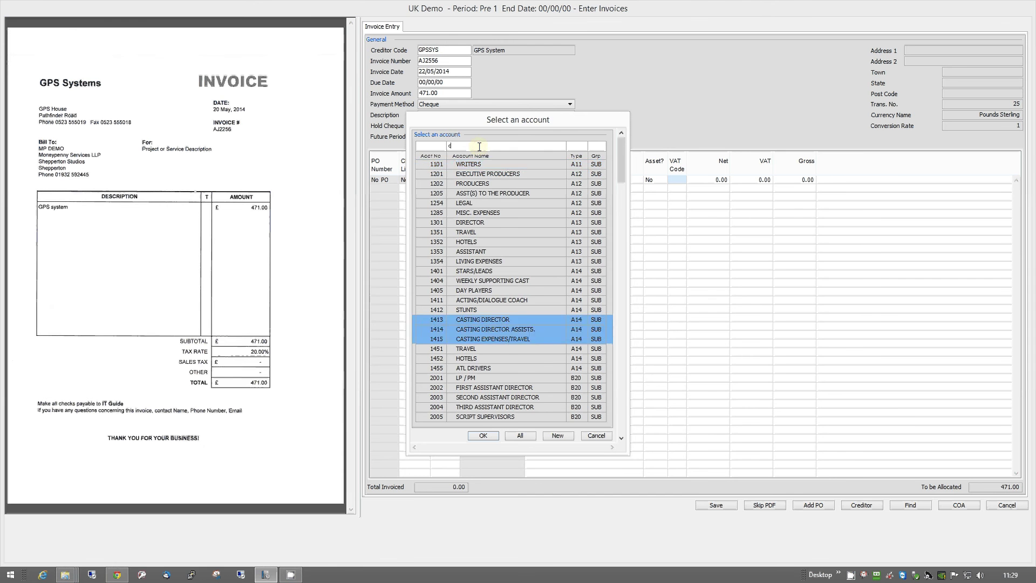
{"action": "type", "text": "o"}
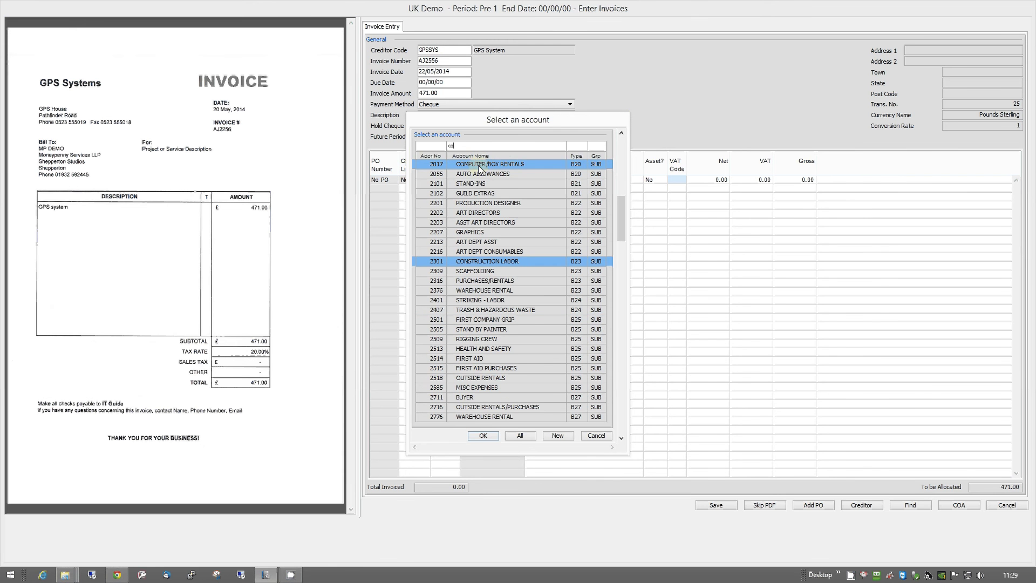
{"action": "double_click", "coordinate": [478, 167]}
{"action": "key", "text": "Tab"}
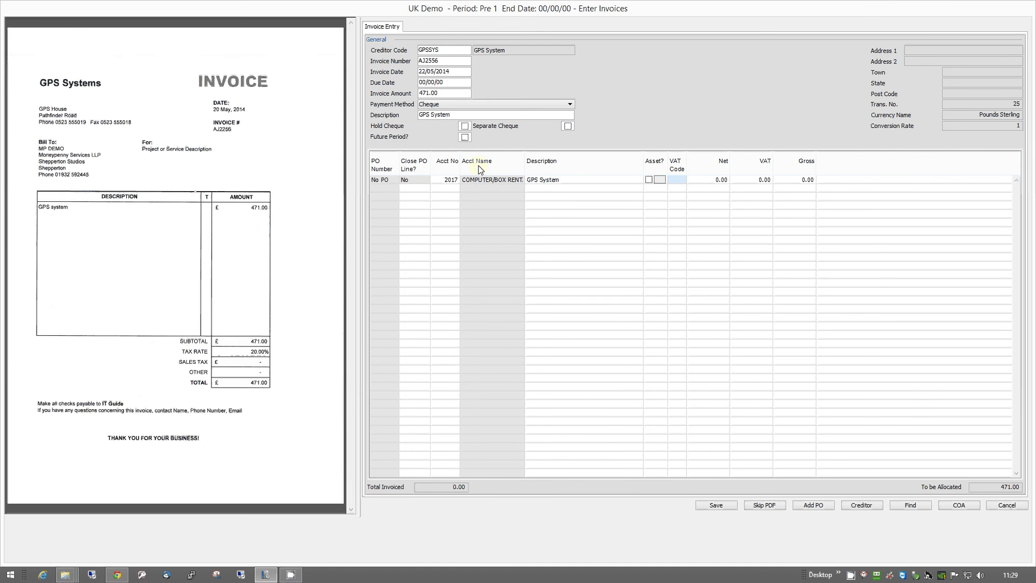
{"action": "key", "text": "Tab"}
{"action": "type", "text": "os"}
{"action": "key", "text": "Tab"}
{"action": "type", "text": "471"}
{"action": "key", "text": "Tab"}
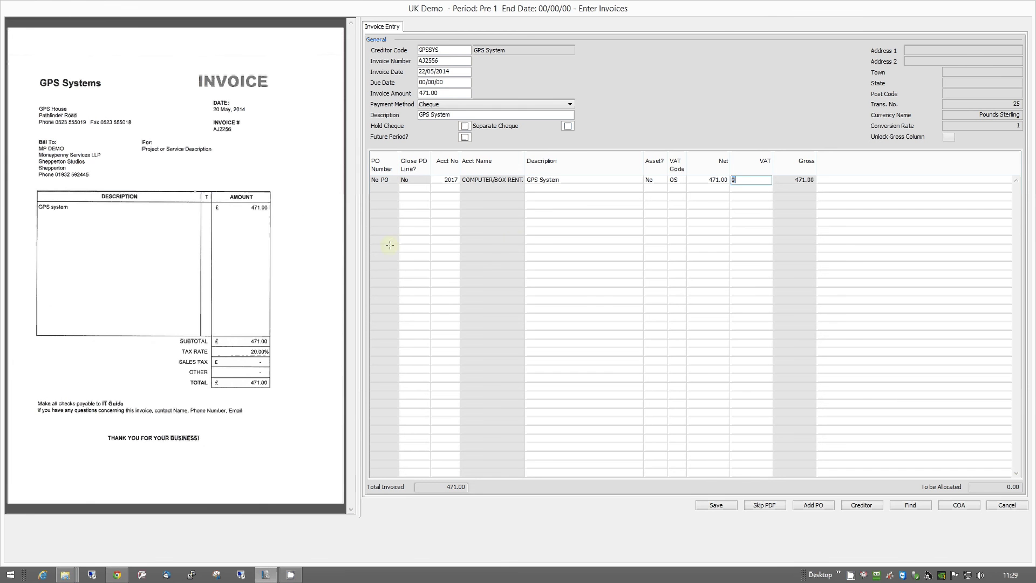
{"action": "left_click", "coordinate": [713, 508]}
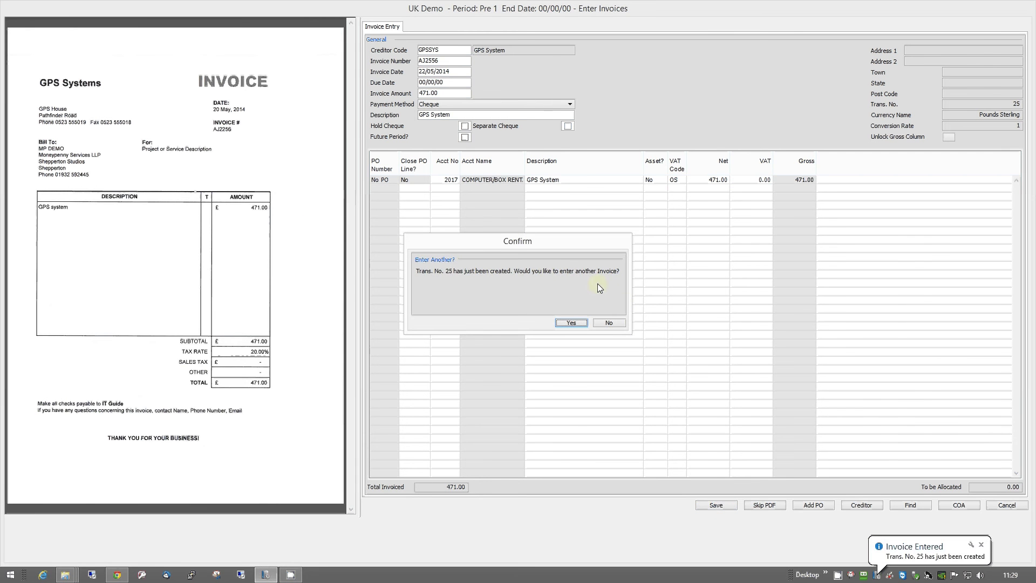
{"action": "left_click", "coordinate": [610, 323]}
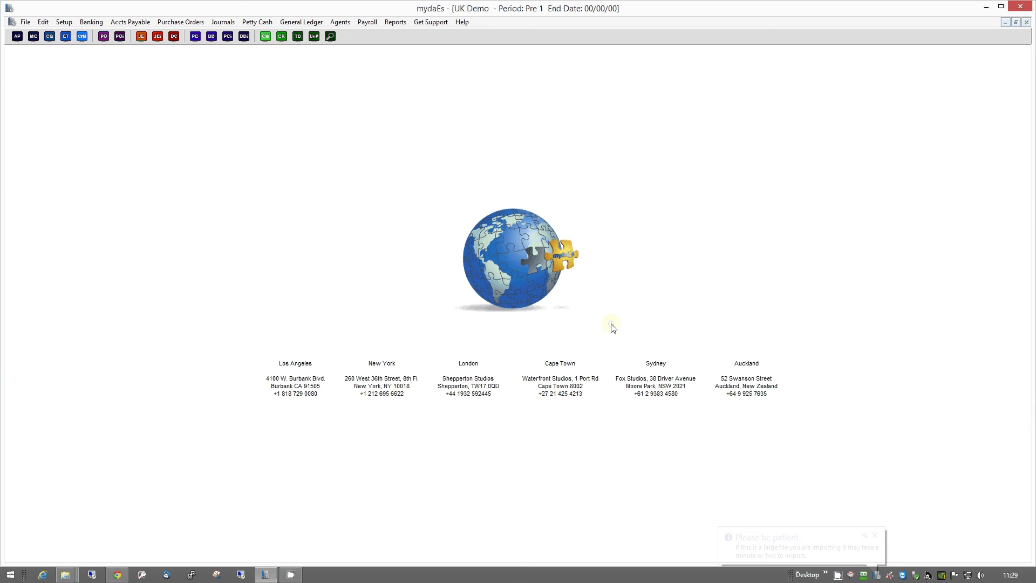
Step: Run Find AP Transactions with empty filters to list all creditor transactions
{"action": "left_click", "coordinate": [131, 22]}
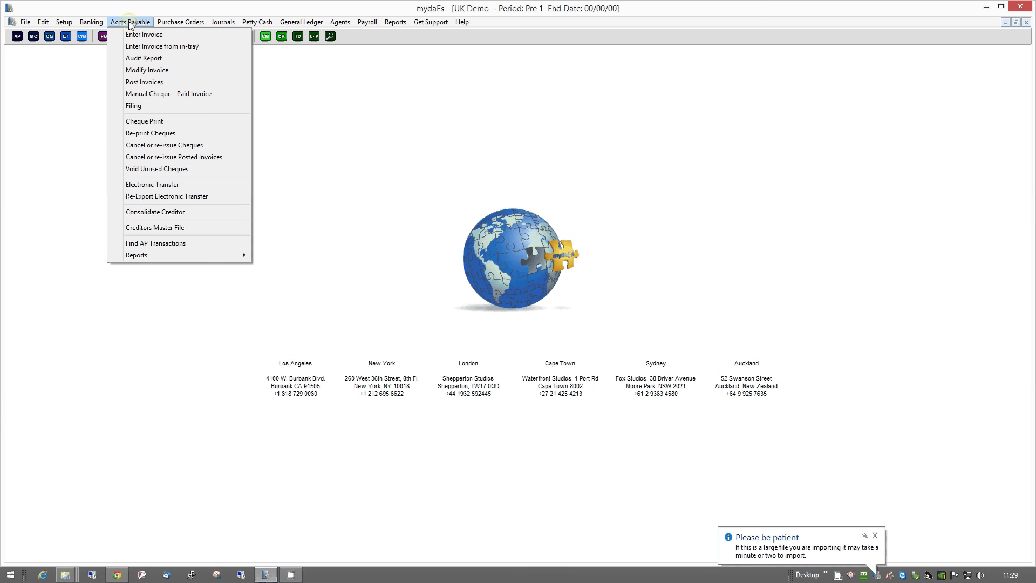
{"action": "left_click", "coordinate": [180, 243]}
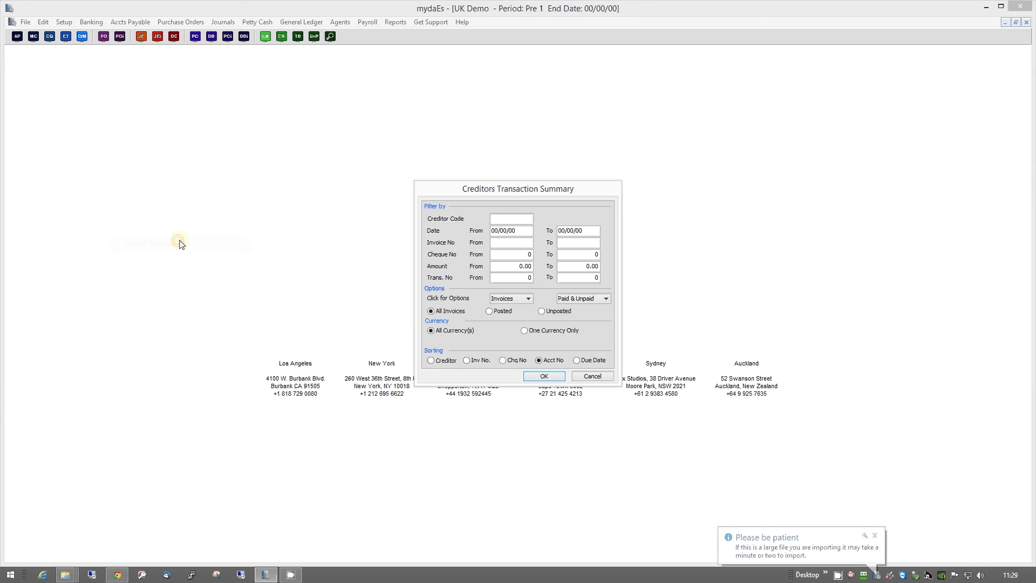
{"action": "left_click", "coordinate": [504, 219]}
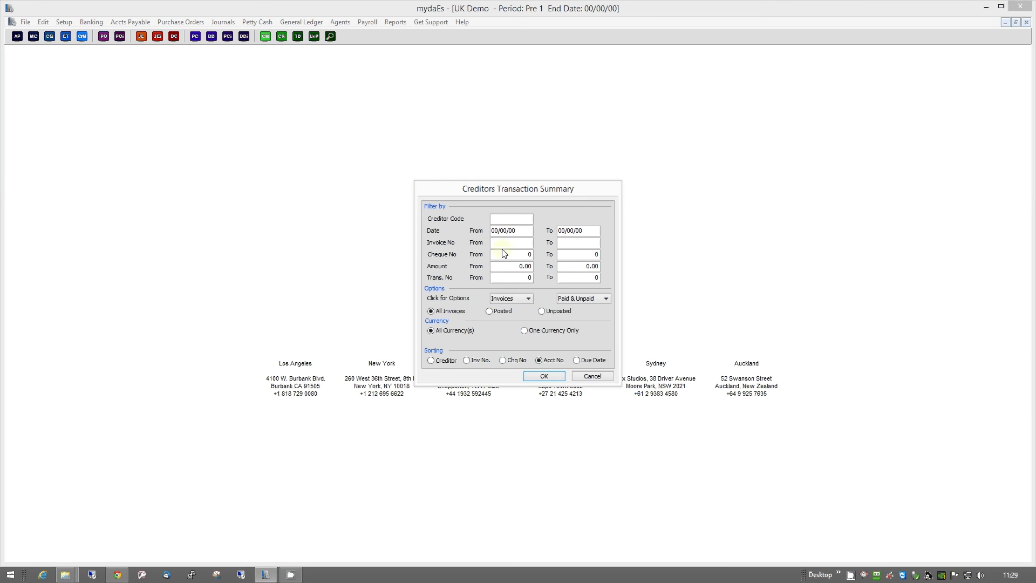
{"action": "left_click", "coordinate": [543, 376]}
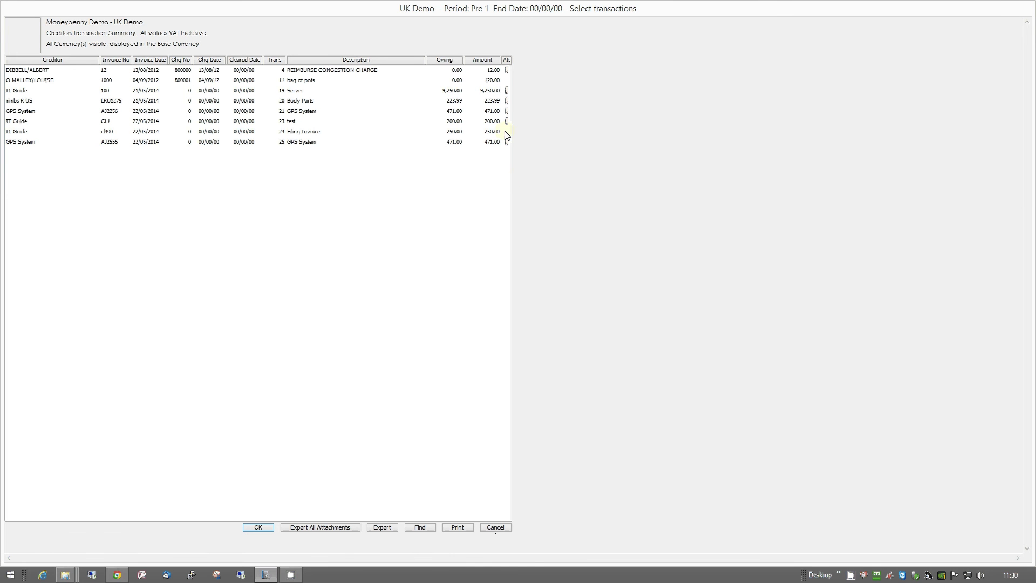
Step: Close the transaction list, inspect the single PDF in Scans\AP Filing, then return to mydaEs
{"action": "left_click", "coordinate": [496, 529]}
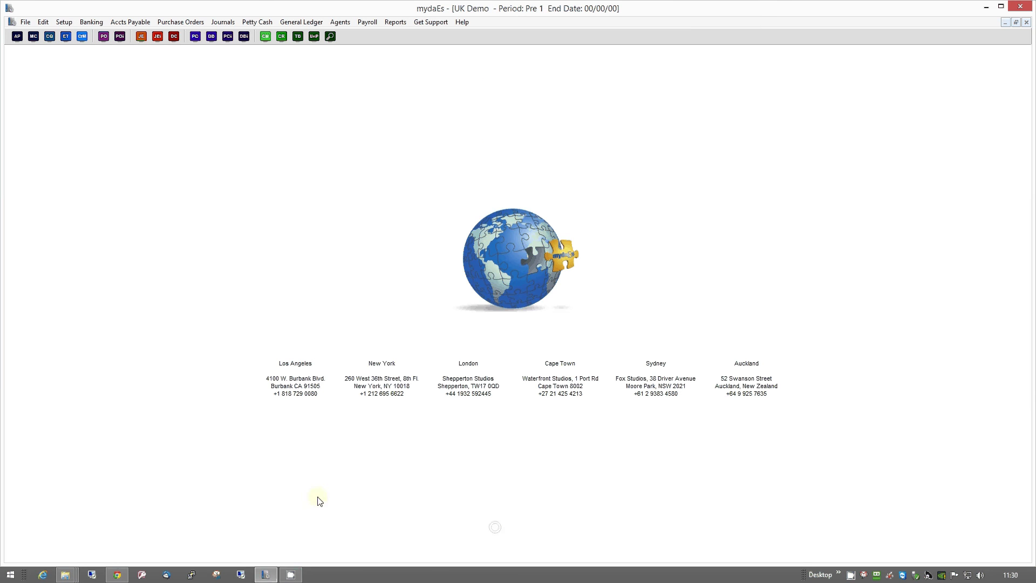
{"action": "left_click", "coordinate": [290, 575]}
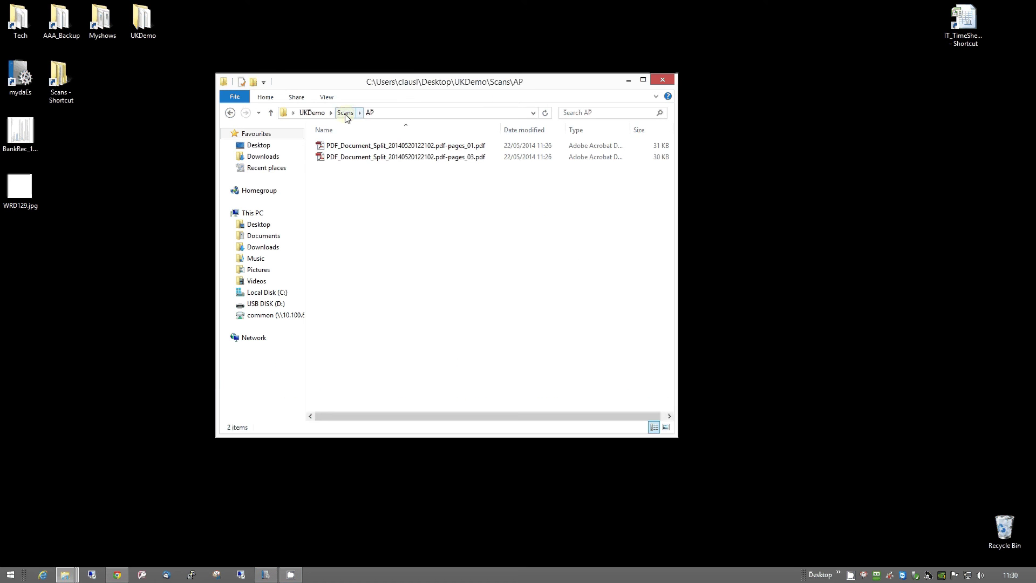
{"action": "left_click", "coordinate": [345, 113]}
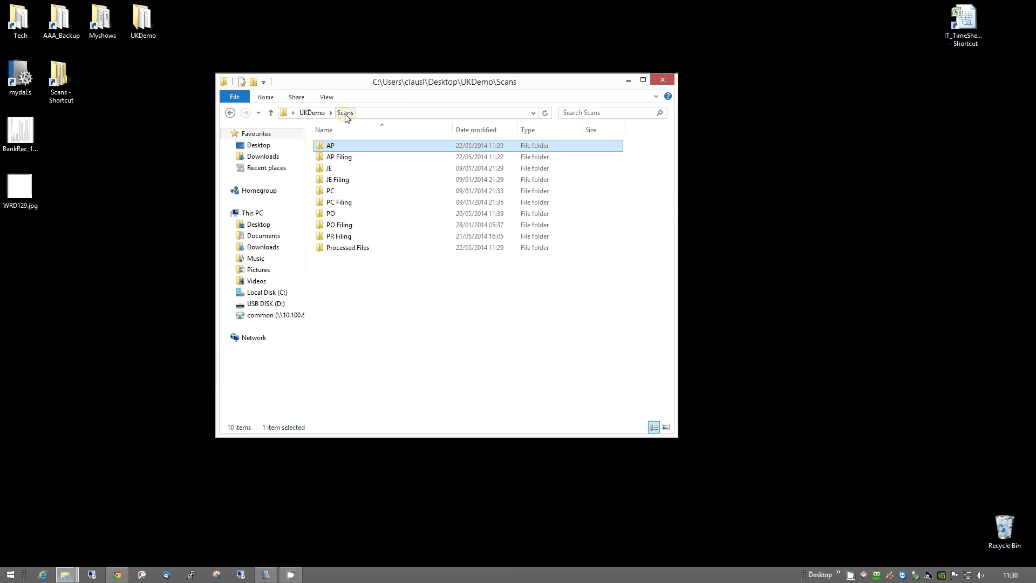
{"action": "double_click", "coordinate": [339, 159]}
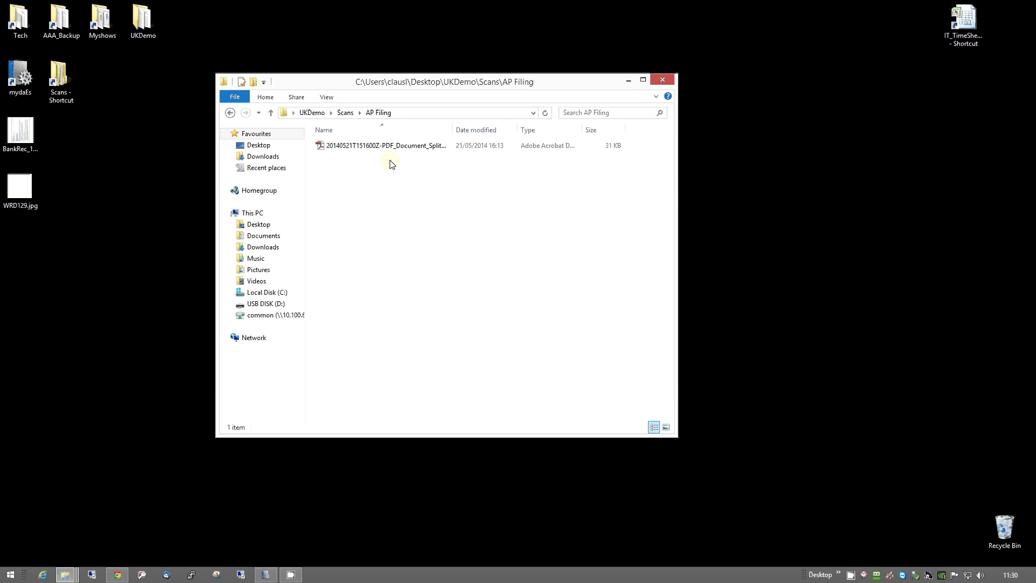
{"action": "left_click", "coordinate": [390, 146]}
{"action": "left_click", "coordinate": [267, 574]}
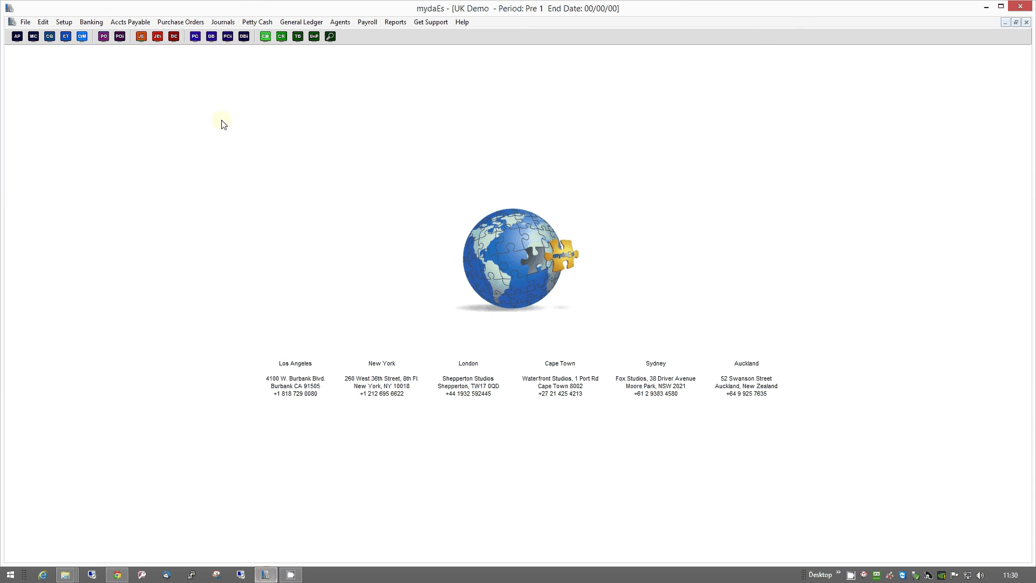
Step: In AP Filing, match the IT Guide scan to transaction 24, then dismiss the empty in-tray notice
{"action": "left_click", "coordinate": [136, 24]}
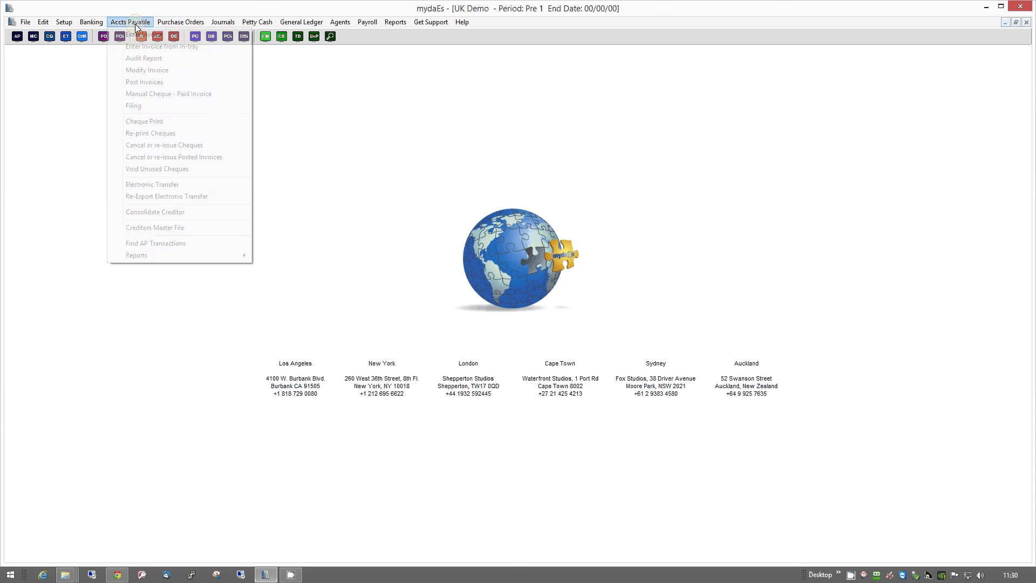
{"action": "left_click", "coordinate": [150, 111]}
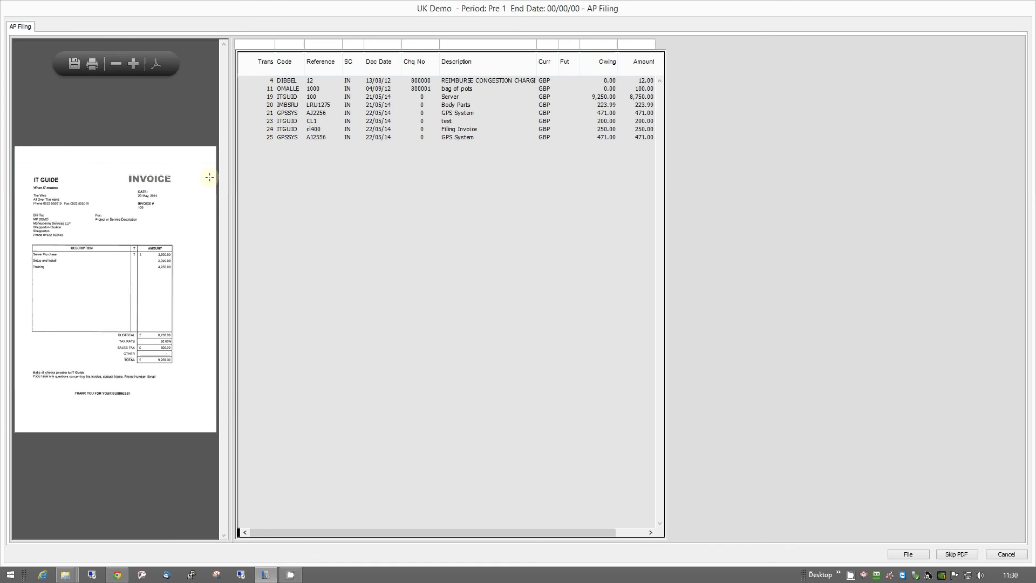
{"action": "left_click_drag", "start_coordinate": [229, 179], "coordinate": [296, 189]}
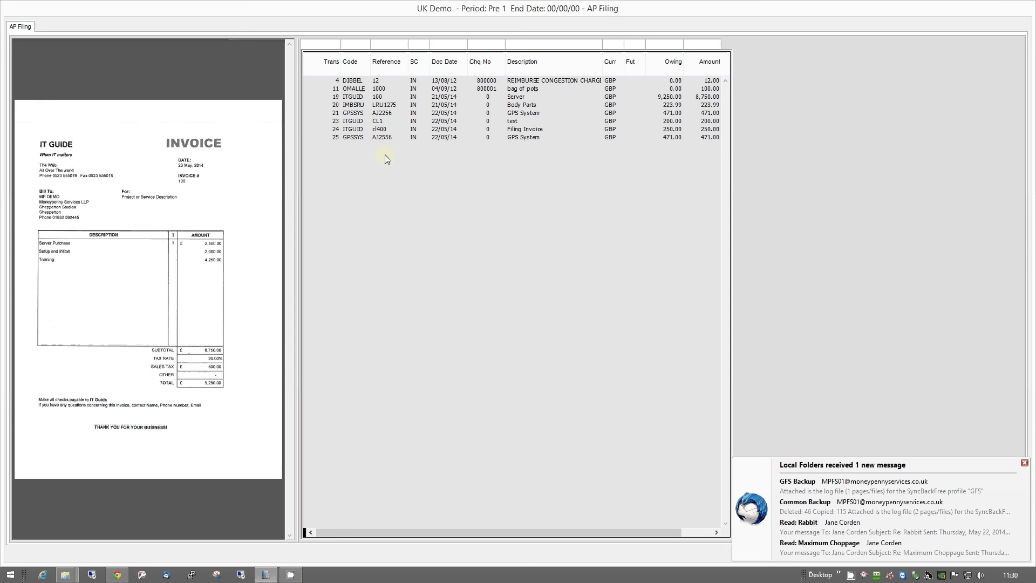
{"action": "left_click", "coordinate": [359, 133]}
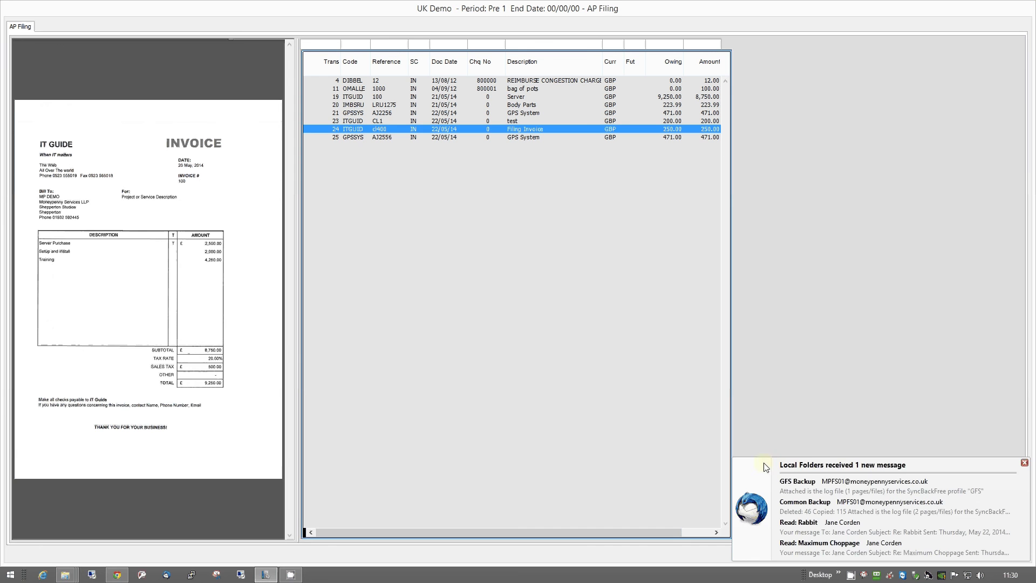
{"action": "left_click", "coordinate": [1024, 462]}
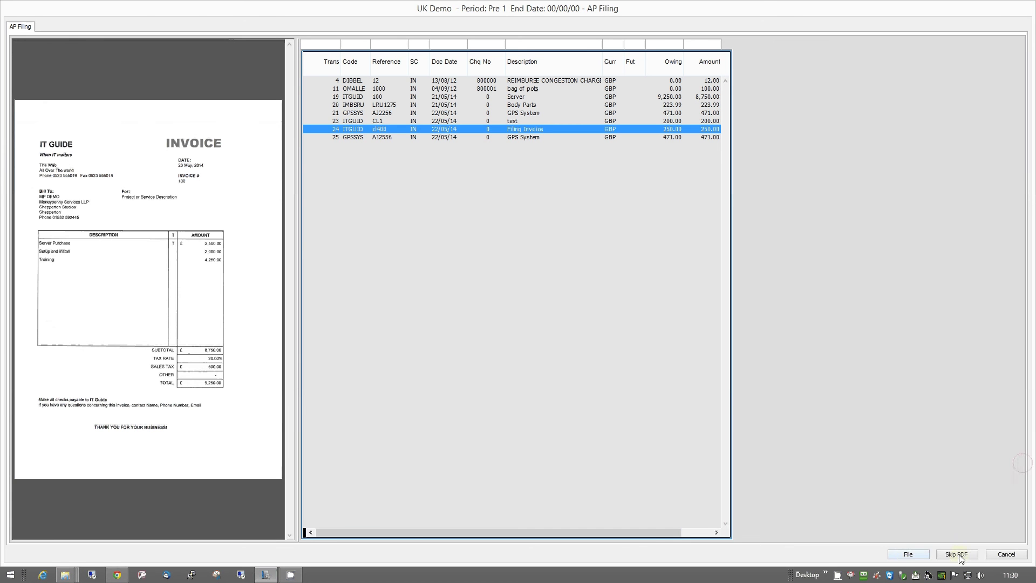
{"action": "left_click", "coordinate": [907, 555]}
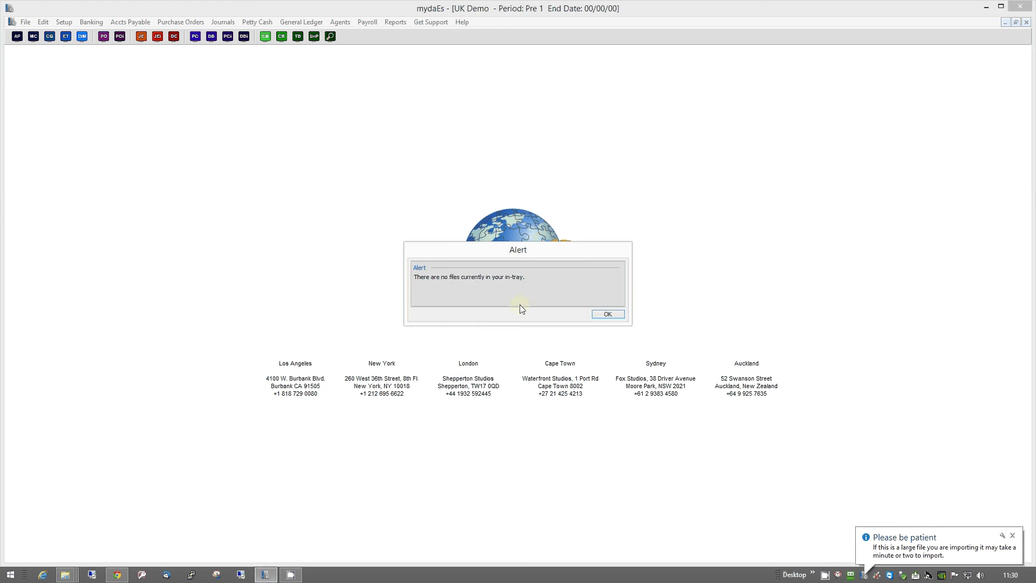
{"action": "left_click", "coordinate": [608, 316]}
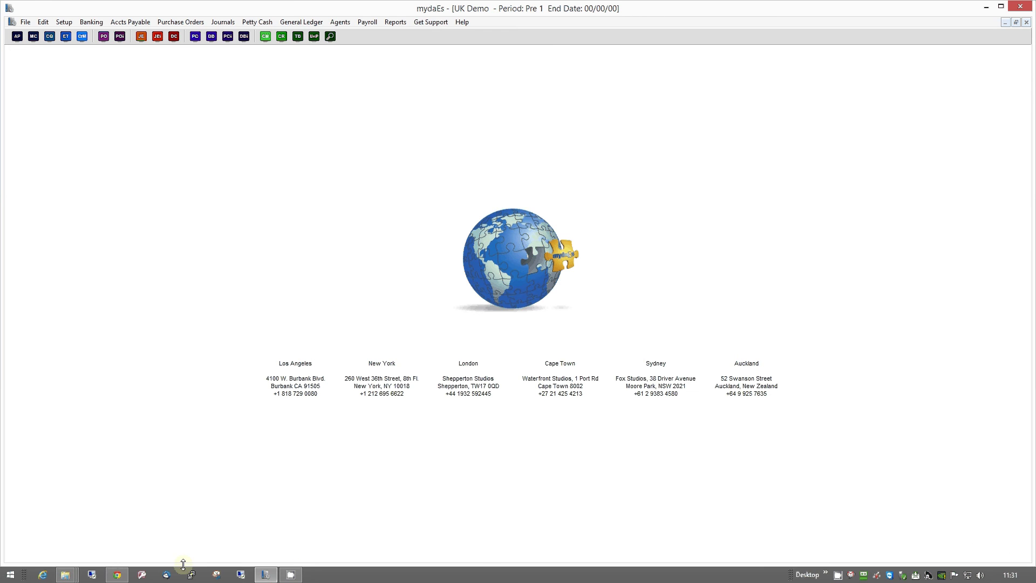
Step: Browse the Processed Files, AP and AP Filing folders under Scans, then return to mydaEs
{"action": "left_click", "coordinate": [266, 575]}
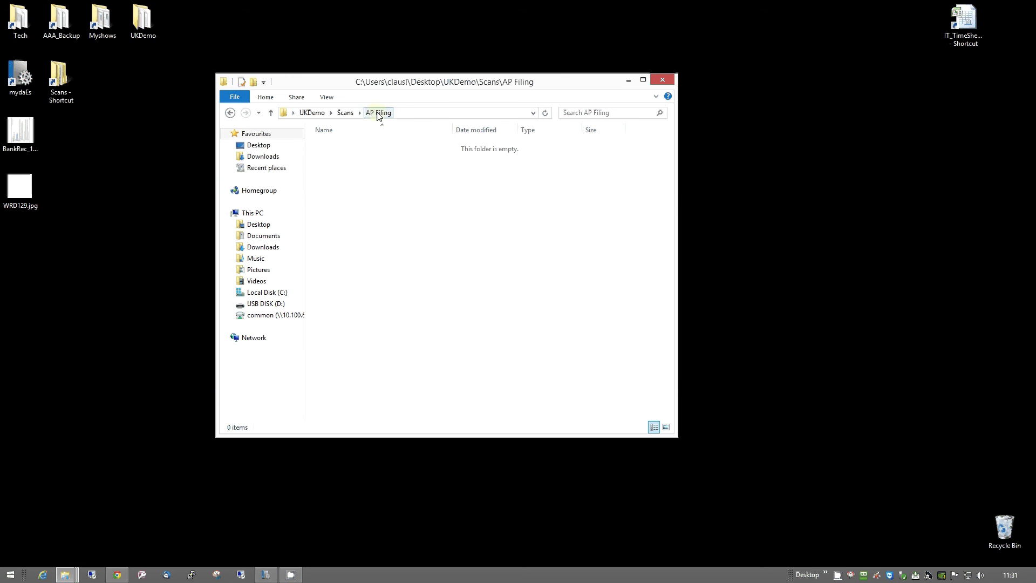
{"action": "left_click", "coordinate": [345, 114]}
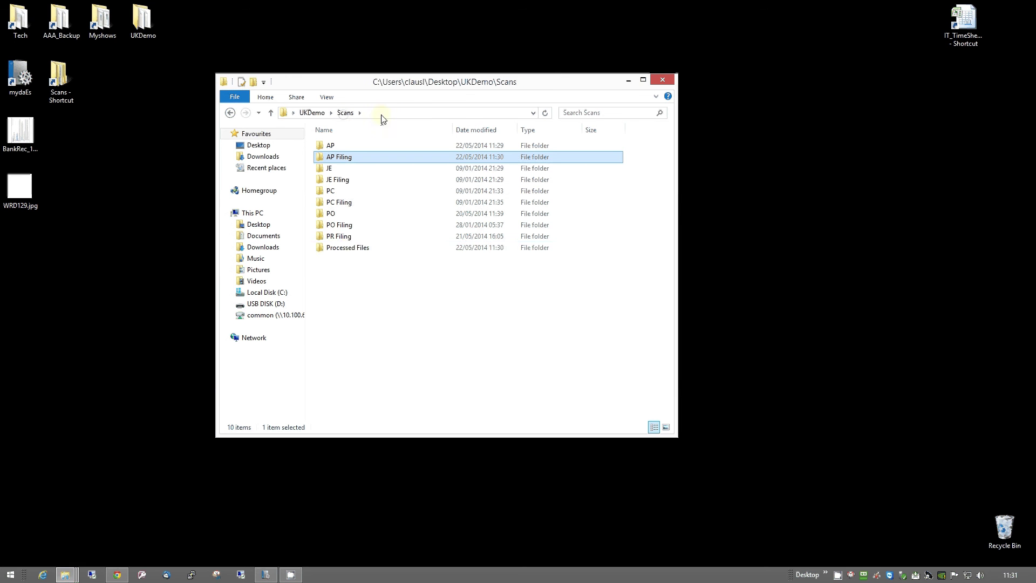
{"action": "double_click", "coordinate": [350, 248]}
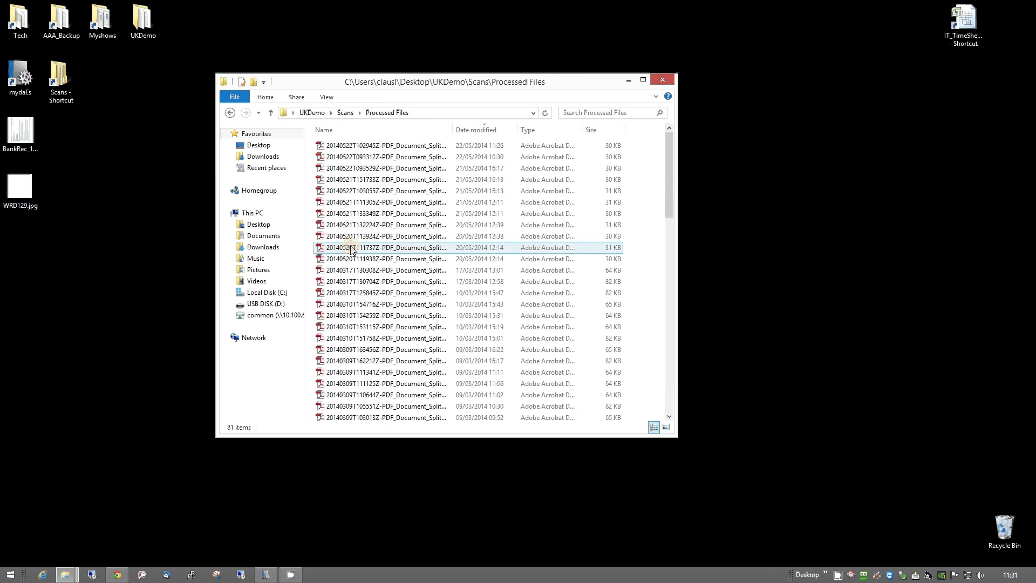
{"action": "left_click", "coordinate": [345, 113]}
{"action": "double_click", "coordinate": [332, 147]}
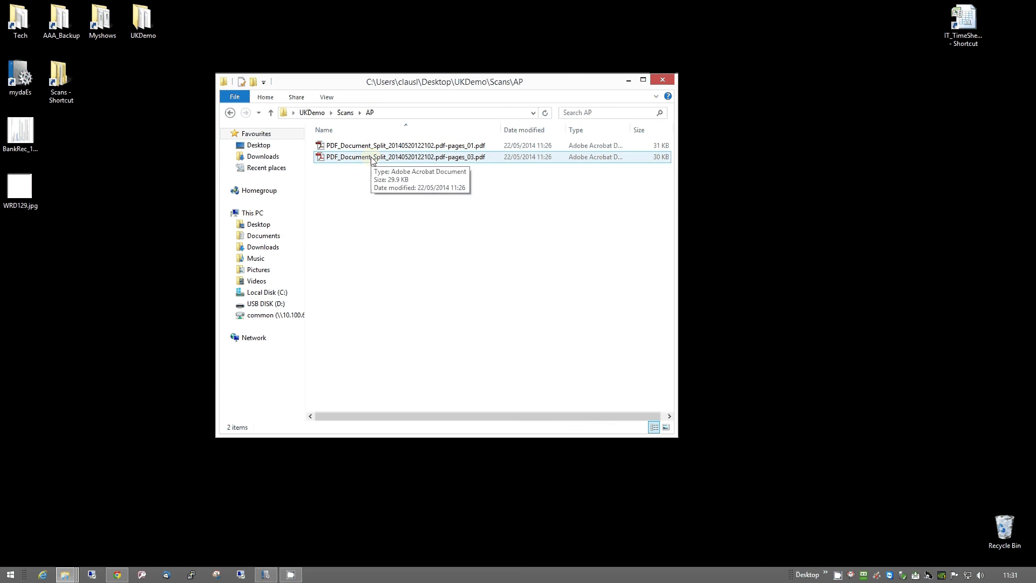
{"action": "left_click", "coordinate": [346, 112]}
{"action": "double_click", "coordinate": [344, 160]}
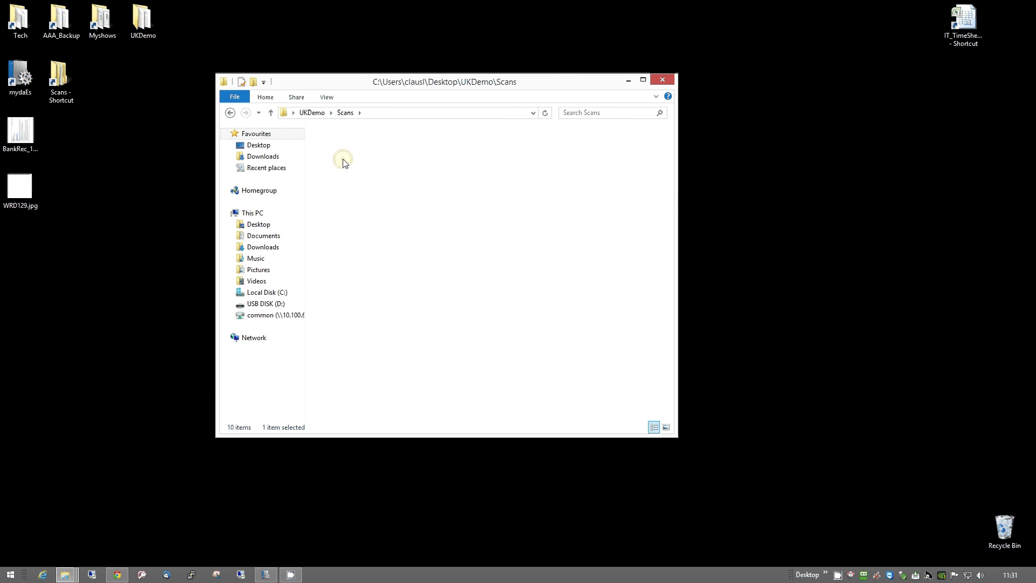
{"action": "left_click", "coordinate": [346, 112]}
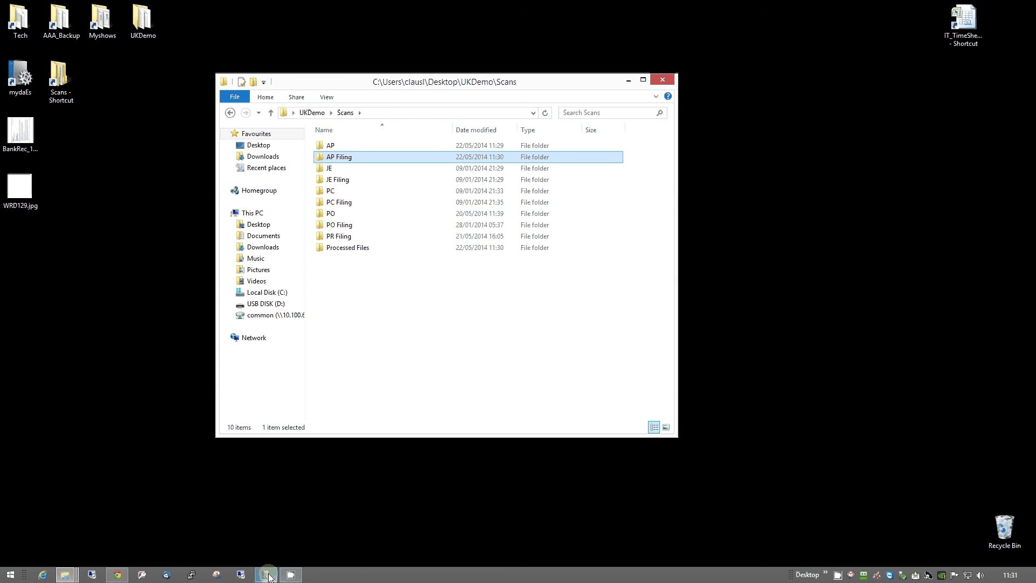
{"action": "left_click", "coordinate": [269, 575]}
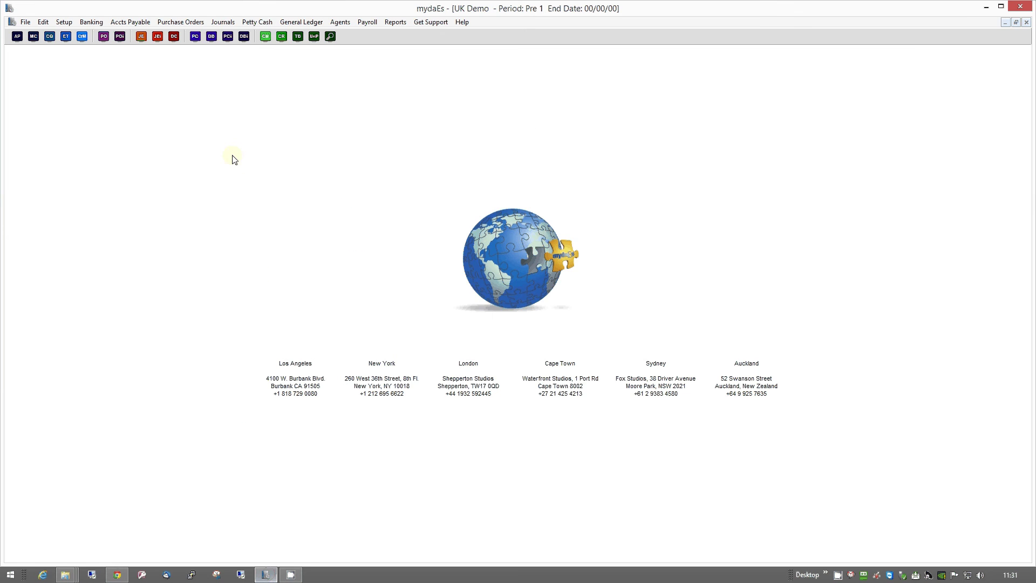
Step: Post the IT Guide and GPS System invoices (transactions 24 and 25) without a posting report
{"action": "left_click", "coordinate": [136, 24]}
{"action": "mouse_move", "coordinate": [136, 255]}
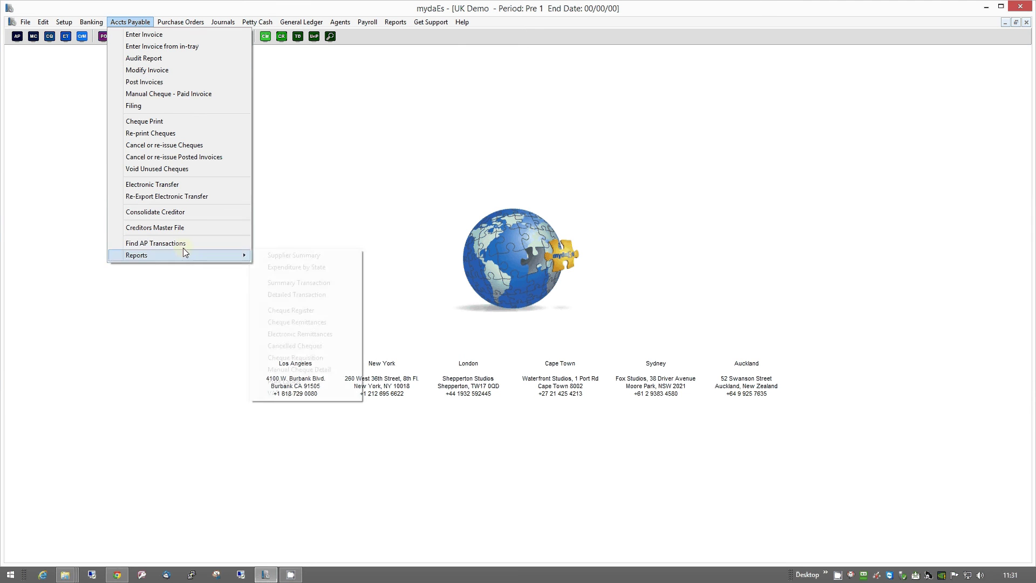
{"action": "left_click", "coordinate": [193, 82]}
{"action": "left_click", "coordinate": [180, 90], "text": "ctrl"}
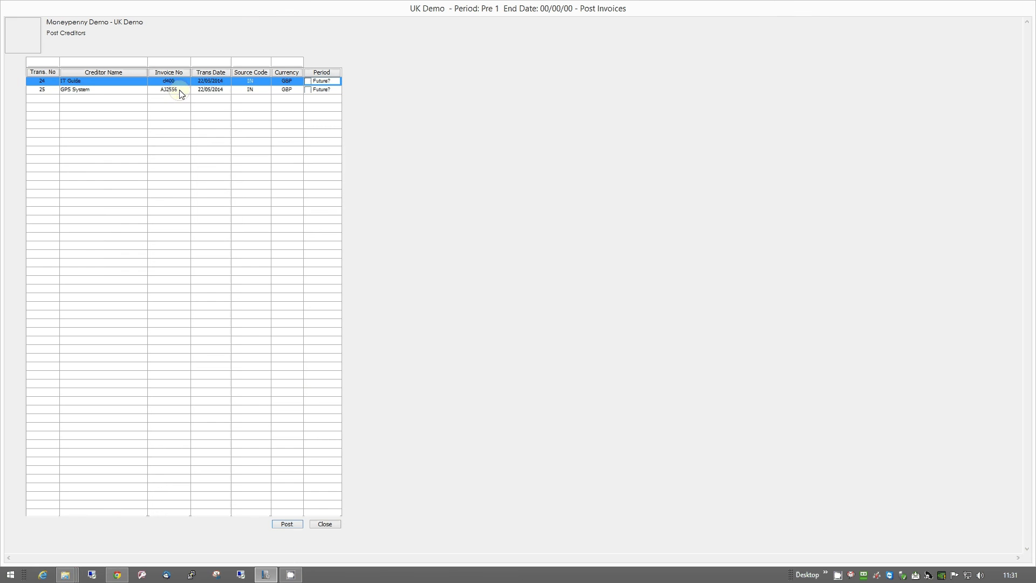
{"action": "left_click", "coordinate": [287, 524]}
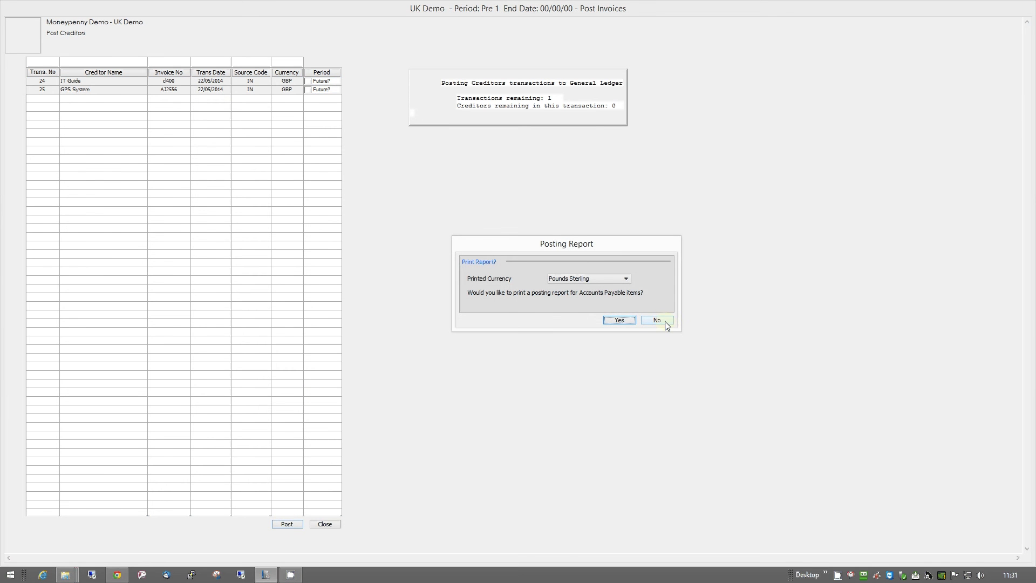
{"action": "left_click", "coordinate": [662, 321]}
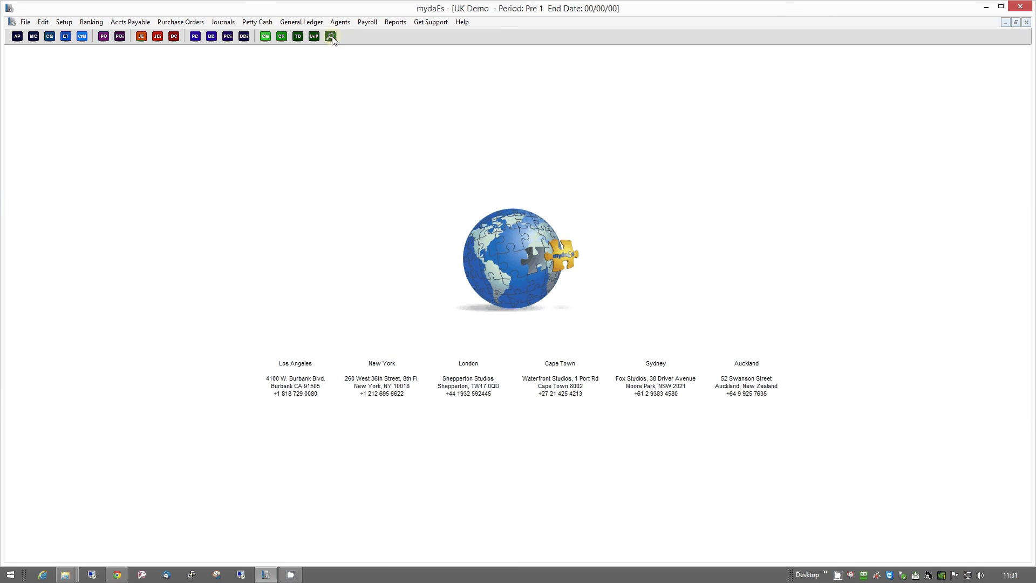
Step: Search Find Transactions with the source code filter set to IN - Invoice
{"action": "left_click", "coordinate": [331, 37]}
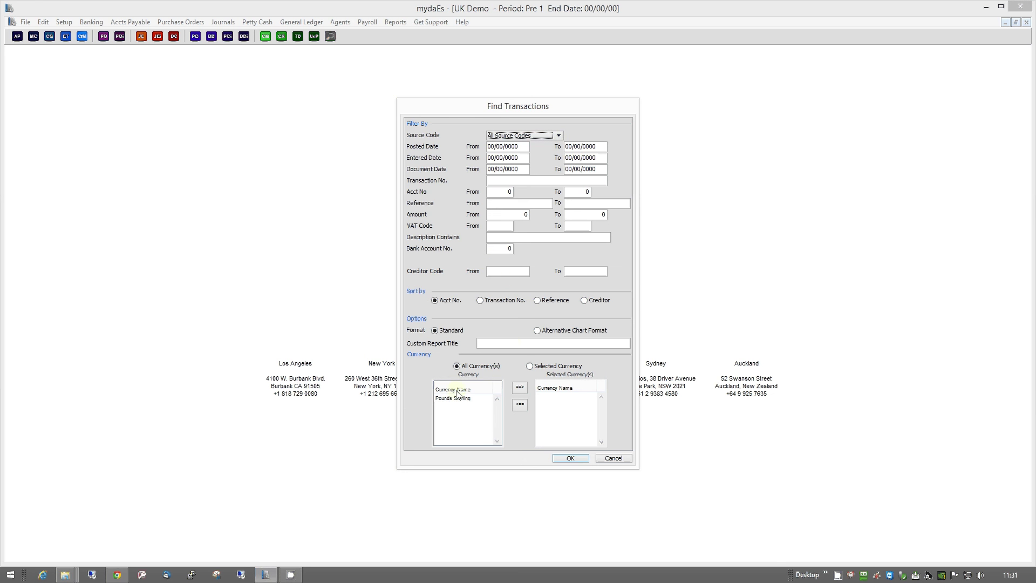
{"action": "left_click", "coordinate": [559, 136]}
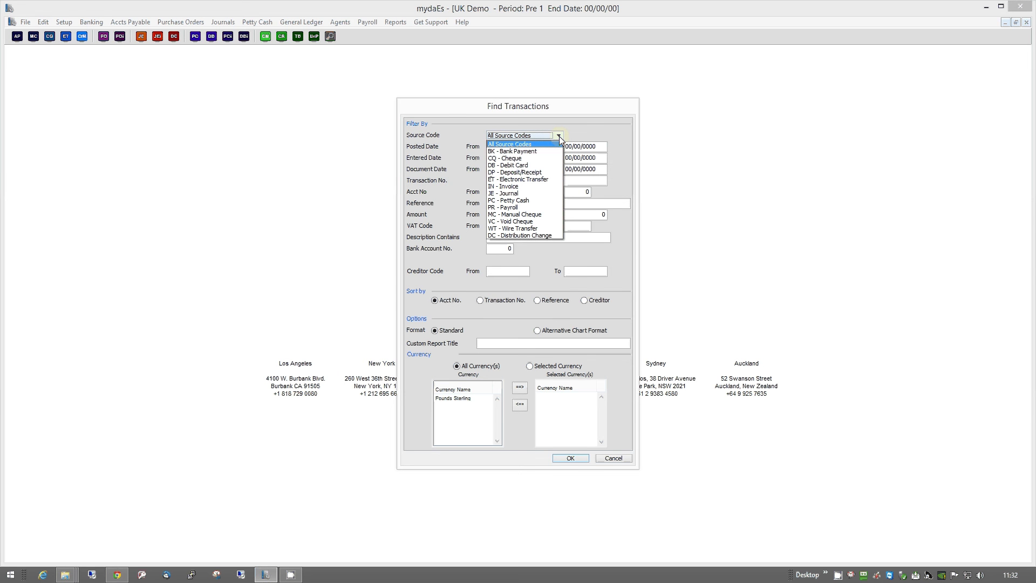
{"action": "left_click", "coordinate": [528, 187]}
{"action": "left_click", "coordinate": [568, 460]}
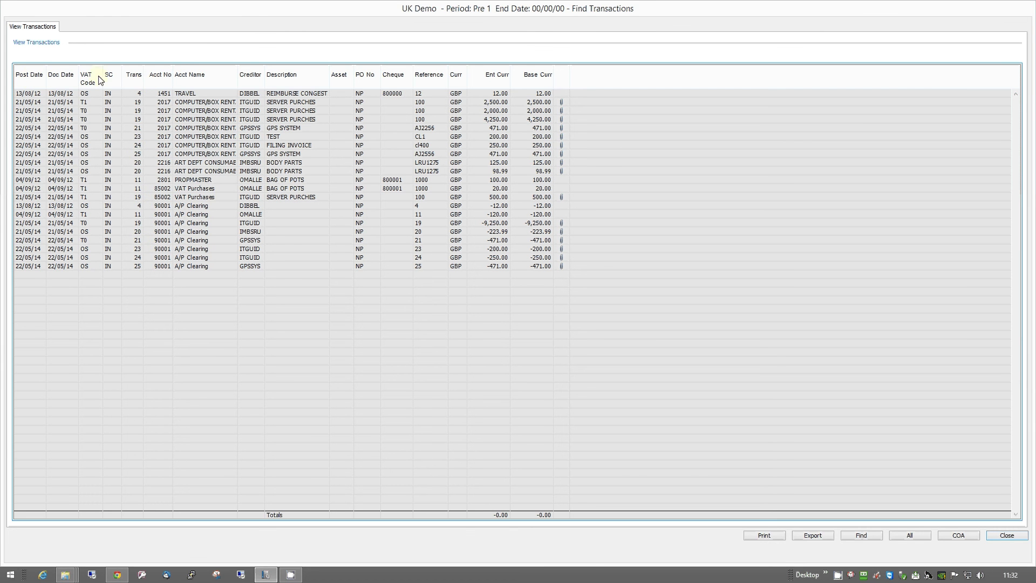
Step: Sort the invoice transactions by Trans number in descending order
{"action": "left_click", "coordinate": [135, 76]}
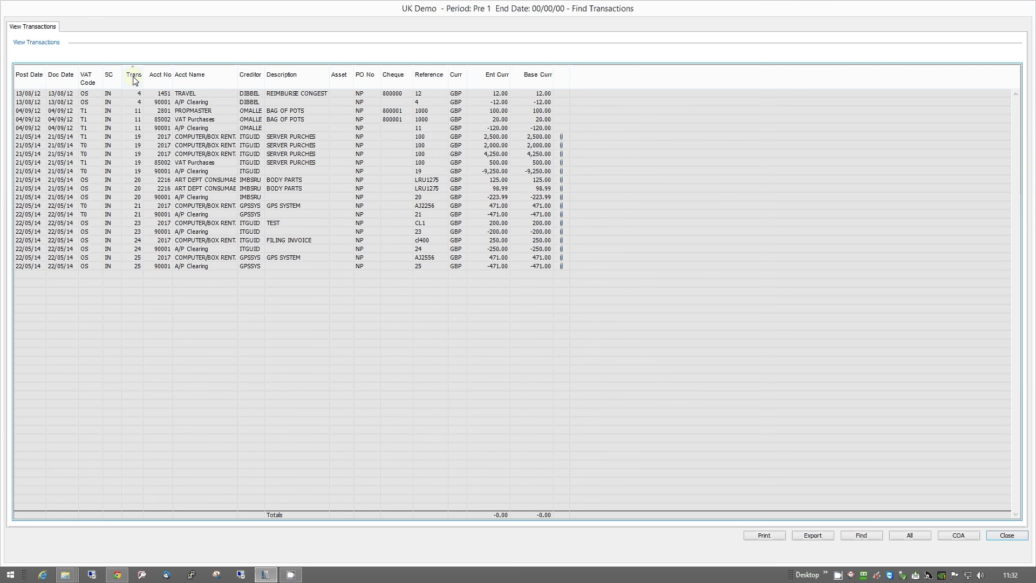
{"action": "left_click", "coordinate": [136, 81]}
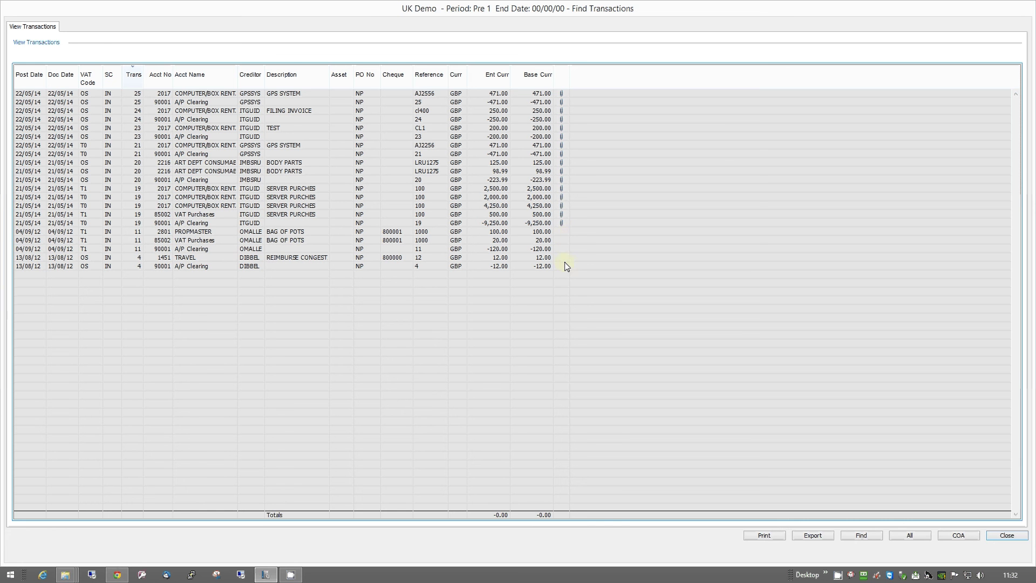
Step: View and scroll the GPS Systems scan on transaction 25, then close the transaction list
{"action": "left_click", "coordinate": [562, 94]}
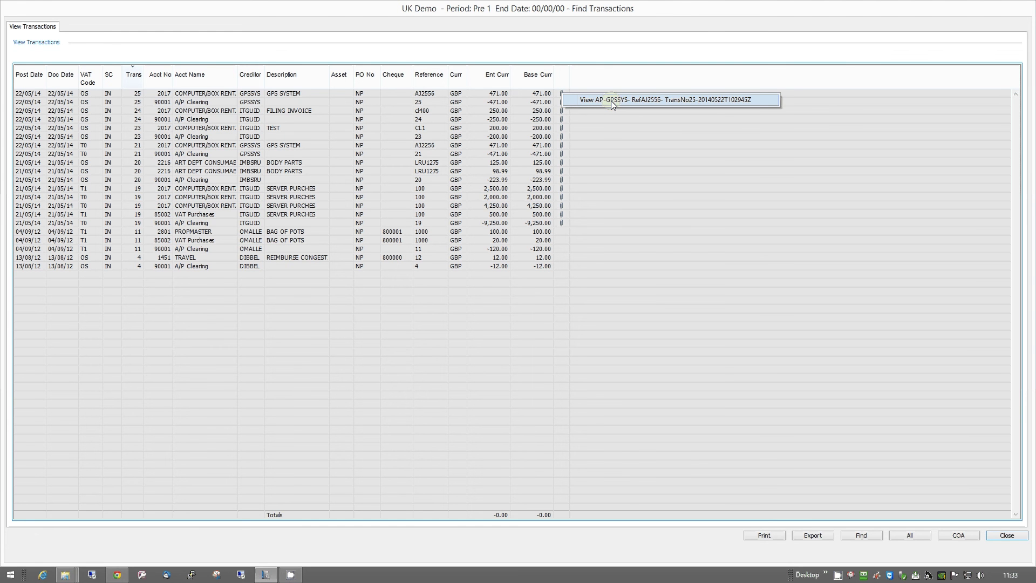
{"action": "left_click", "coordinate": [613, 103]}
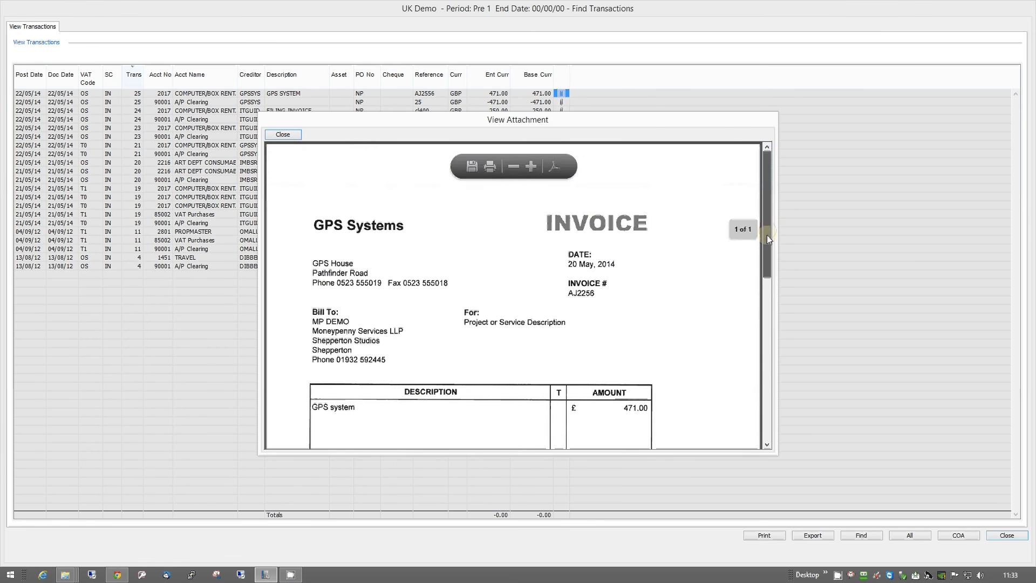
{"action": "mouse_move", "coordinate": [772, 233]}
{"action": "left_mouse_down"}
{"action": "mouse_move", "coordinate": [771, 398]}
{"action": "mouse_move", "coordinate": [776, 154]}
{"action": "left_mouse_up"}
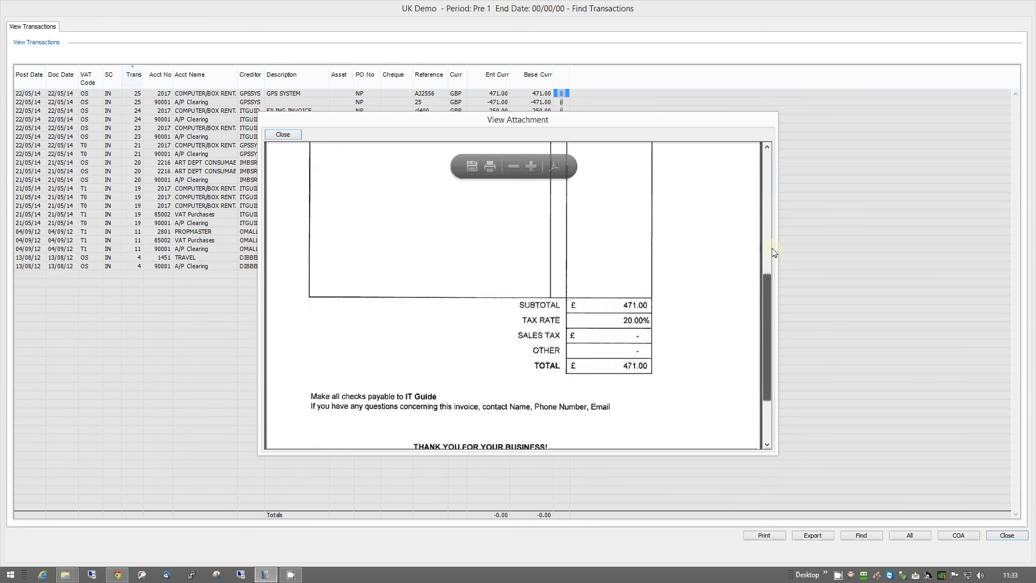
{"action": "left_click", "coordinate": [289, 139]}
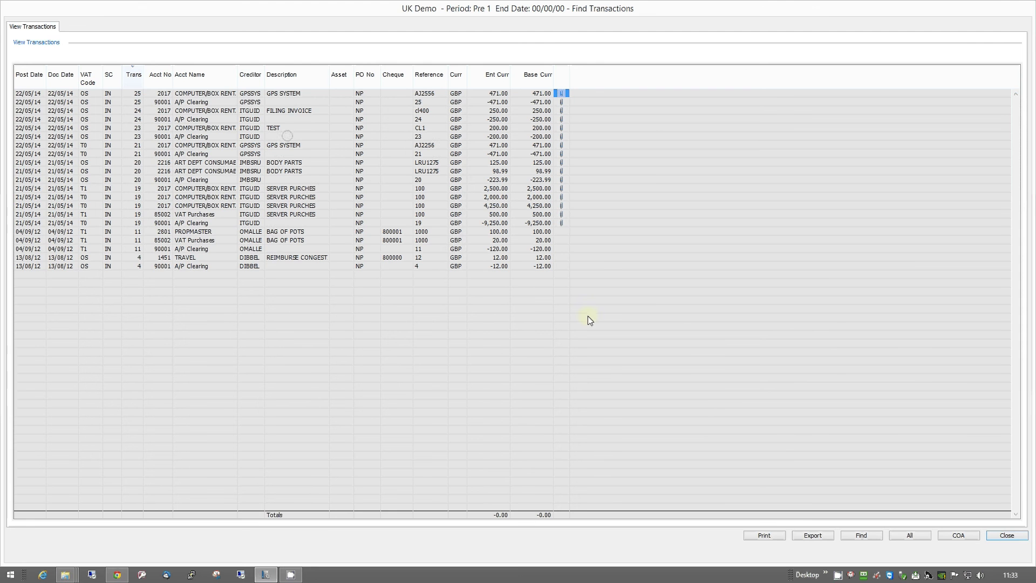
{"action": "left_click", "coordinate": [1013, 539]}
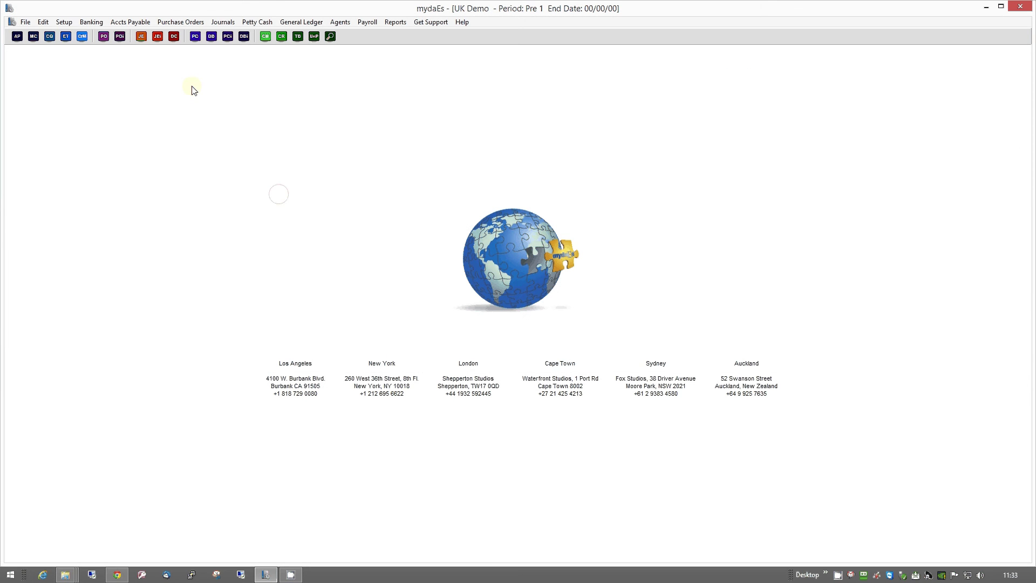
{"action": "left_click", "coordinate": [128, 25]}
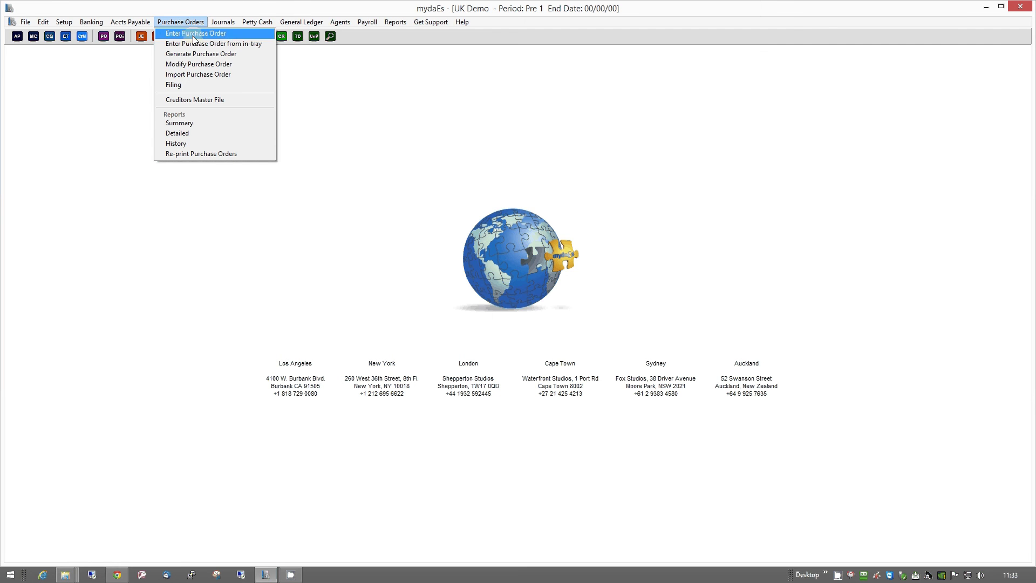
{"action": "mouse_move", "coordinate": [257, 22]}
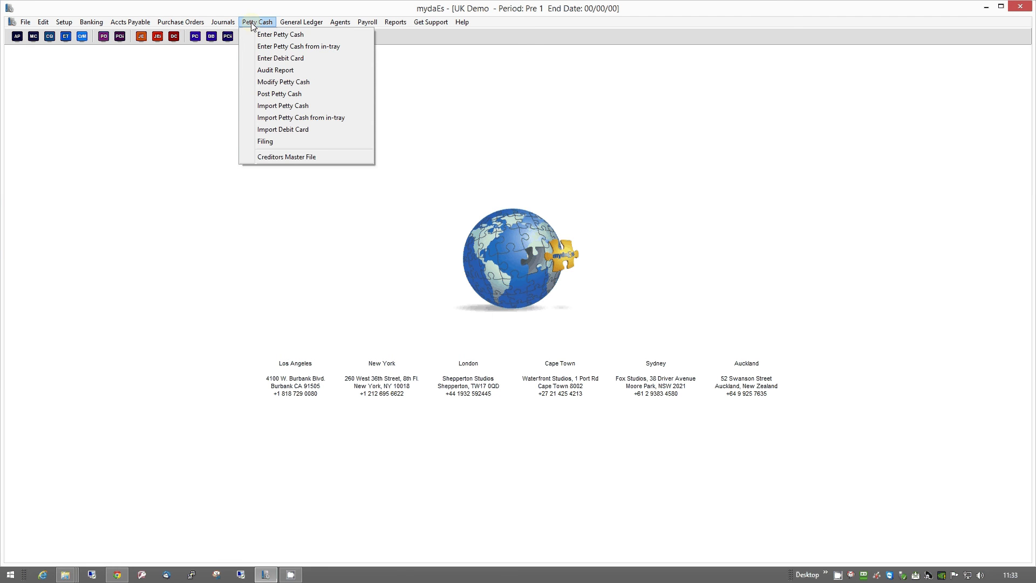
{"action": "left_click", "coordinate": [160, 100]}
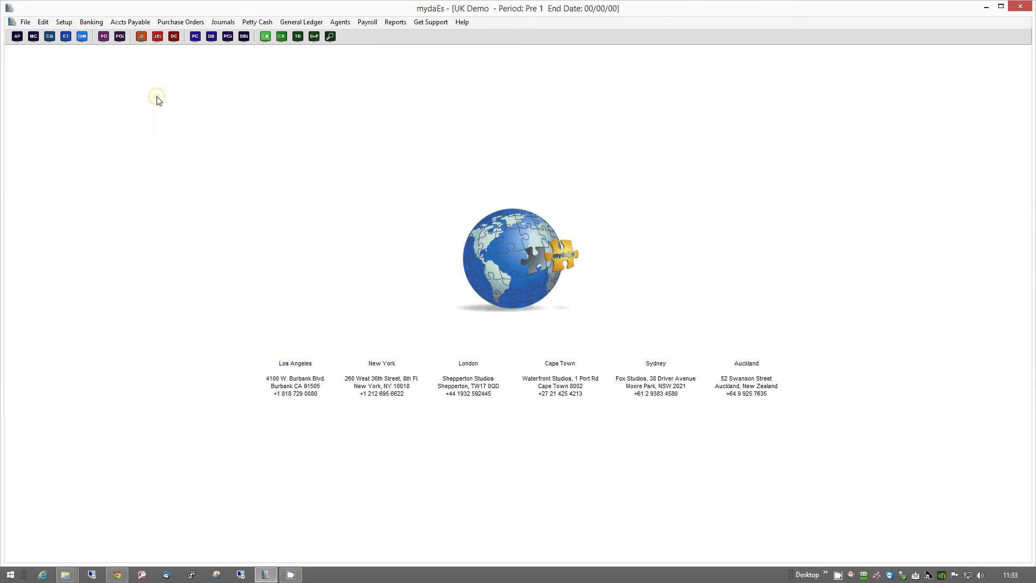
Step: Check that the JE folder under Scans is empty, then return to mydaEs
{"action": "left_click", "coordinate": [268, 575]}
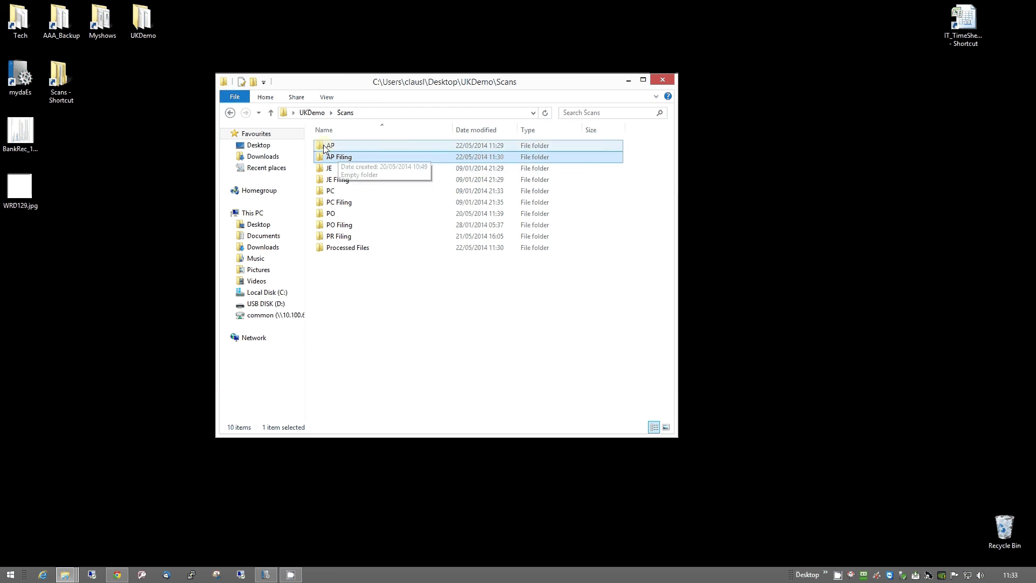
{"action": "left_click", "coordinate": [331, 169]}
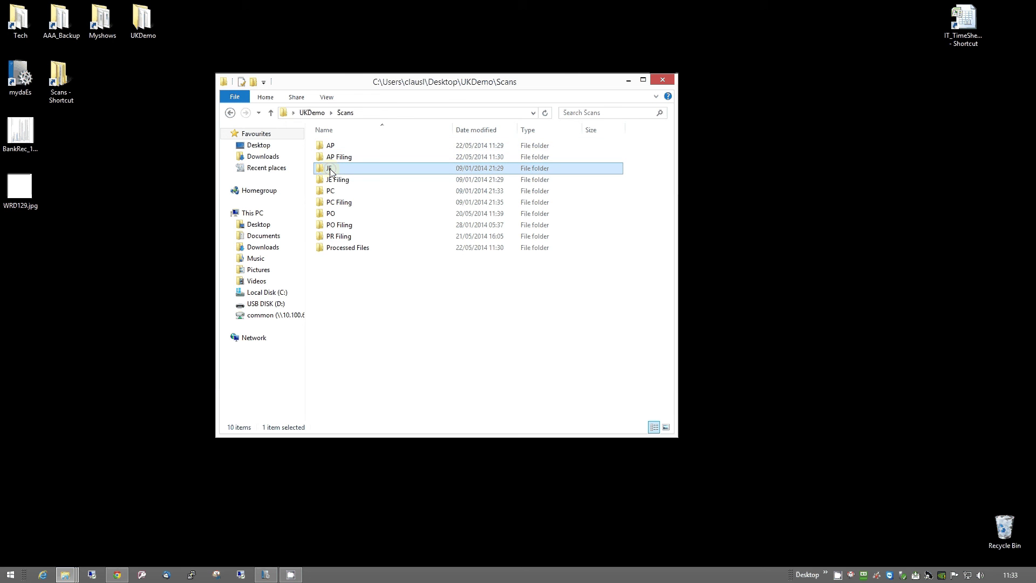
{"action": "double_click", "coordinate": [331, 169]}
{"action": "left_click", "coordinate": [345, 113]}
{"action": "left_click", "coordinate": [265, 575]}
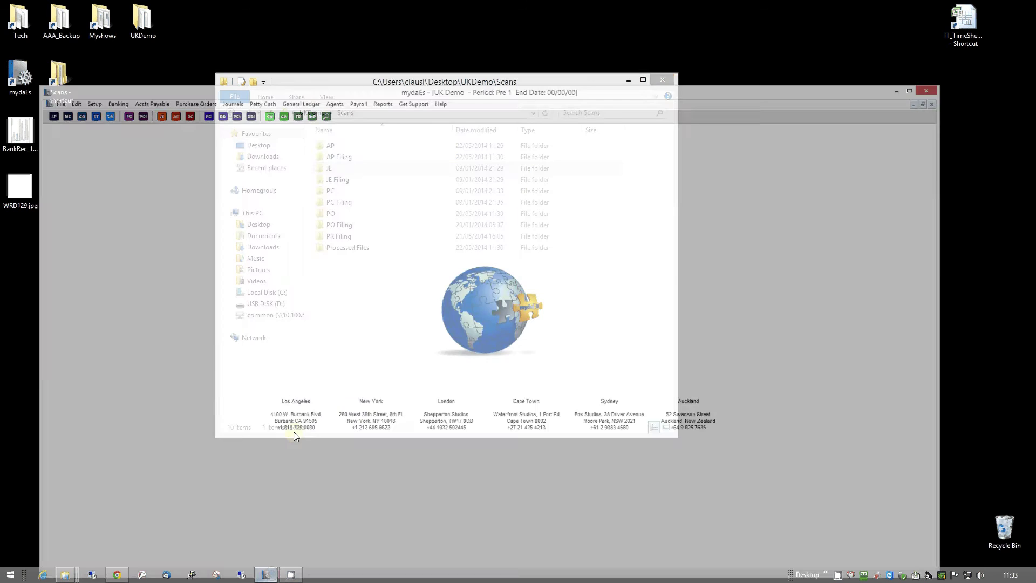